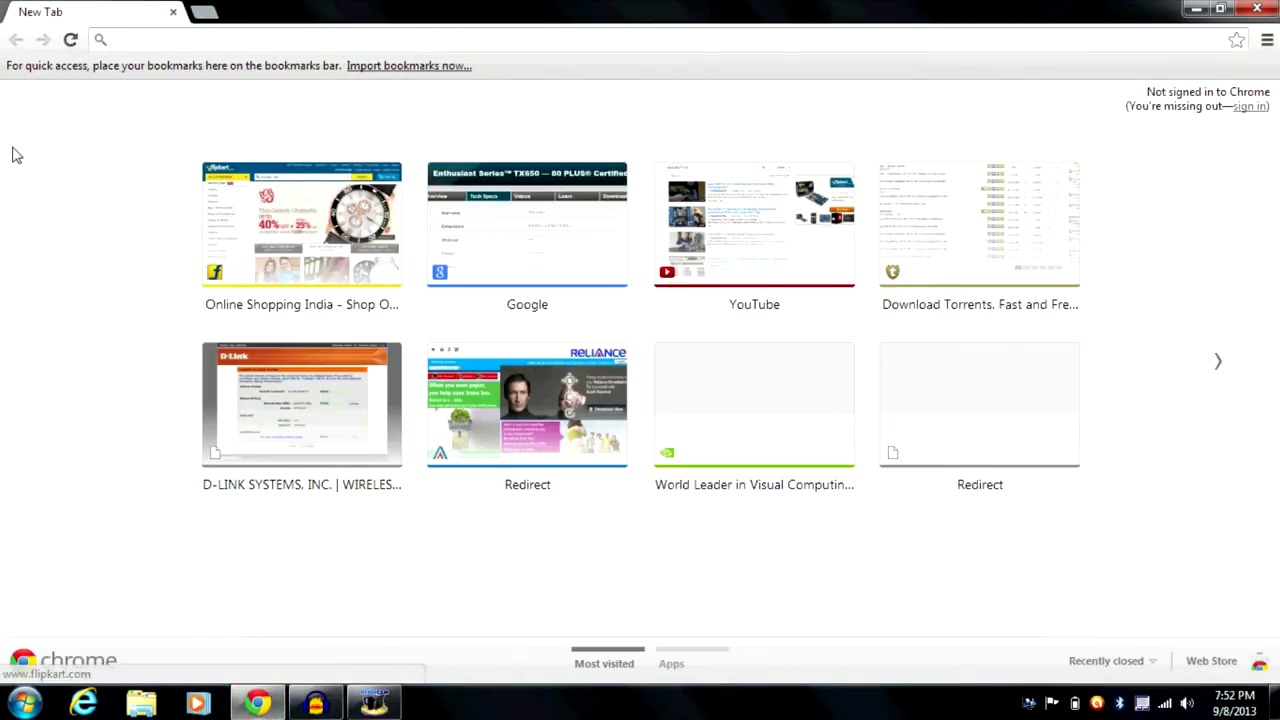
# - Log in to the router admin at 192.168.2.1 with Chrome's autofilled credentials
pyautogui.write('19')
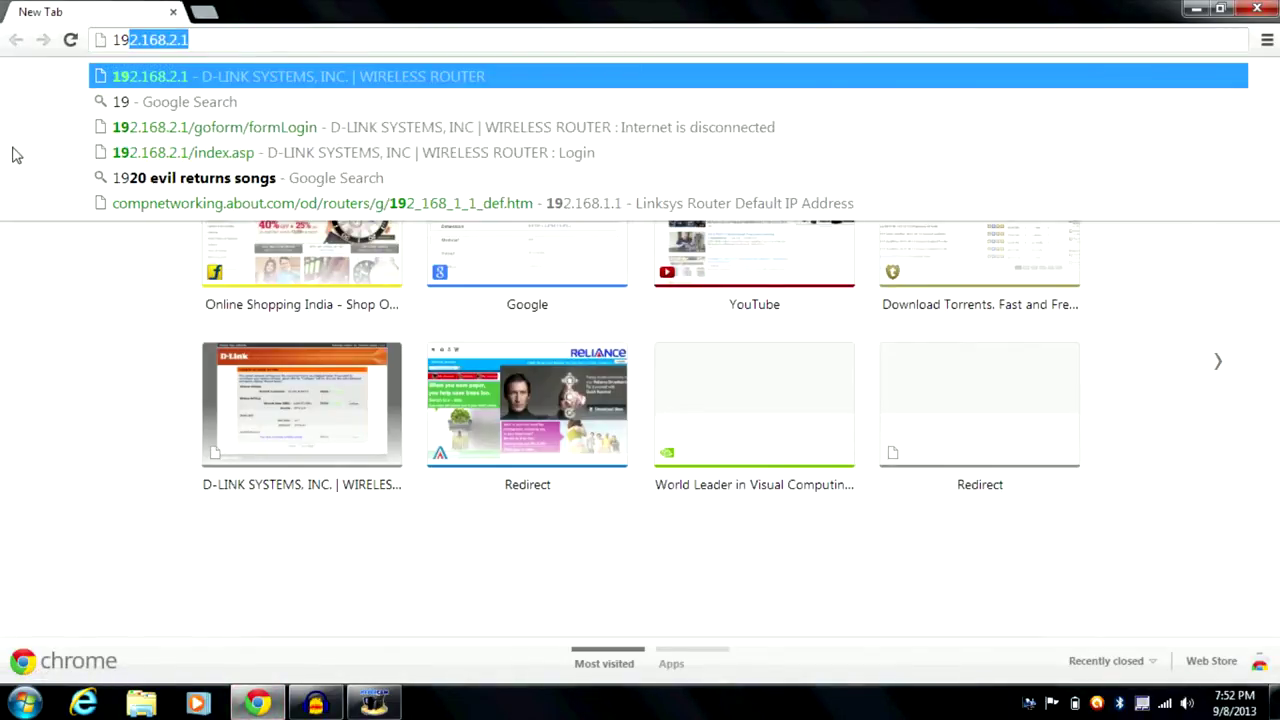
pyautogui.press('Return')
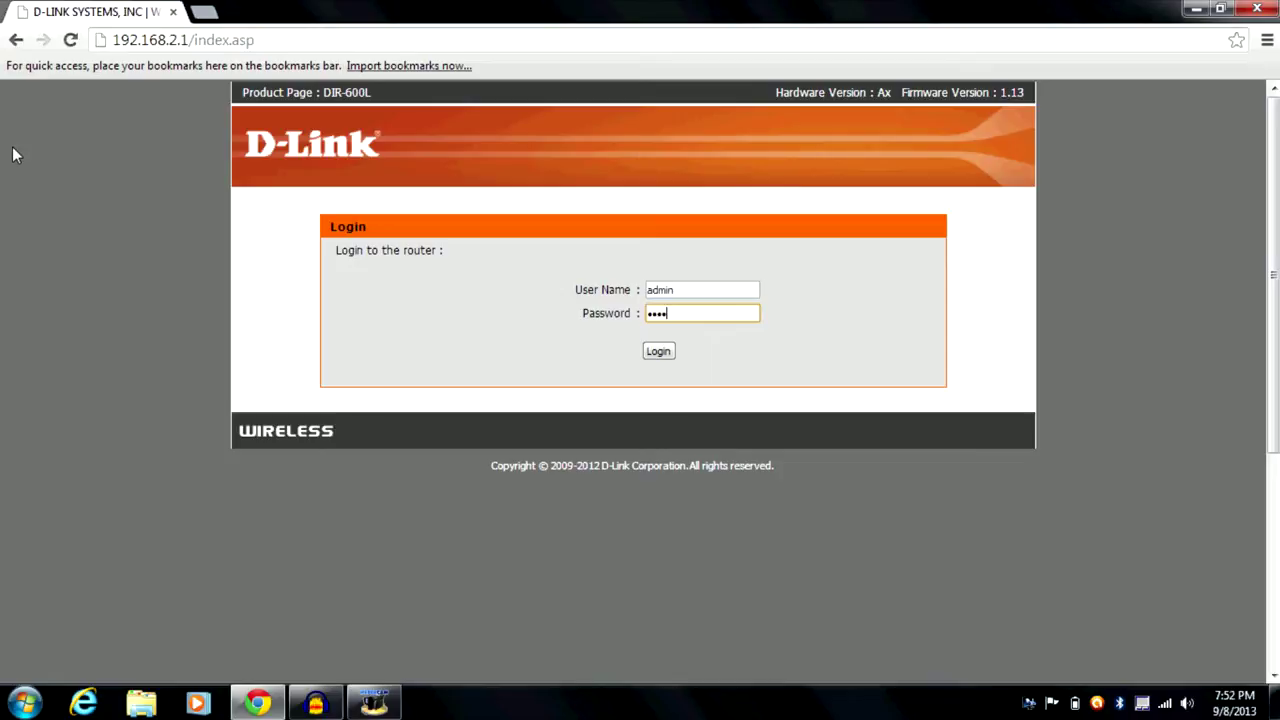
pyautogui.press('Return')
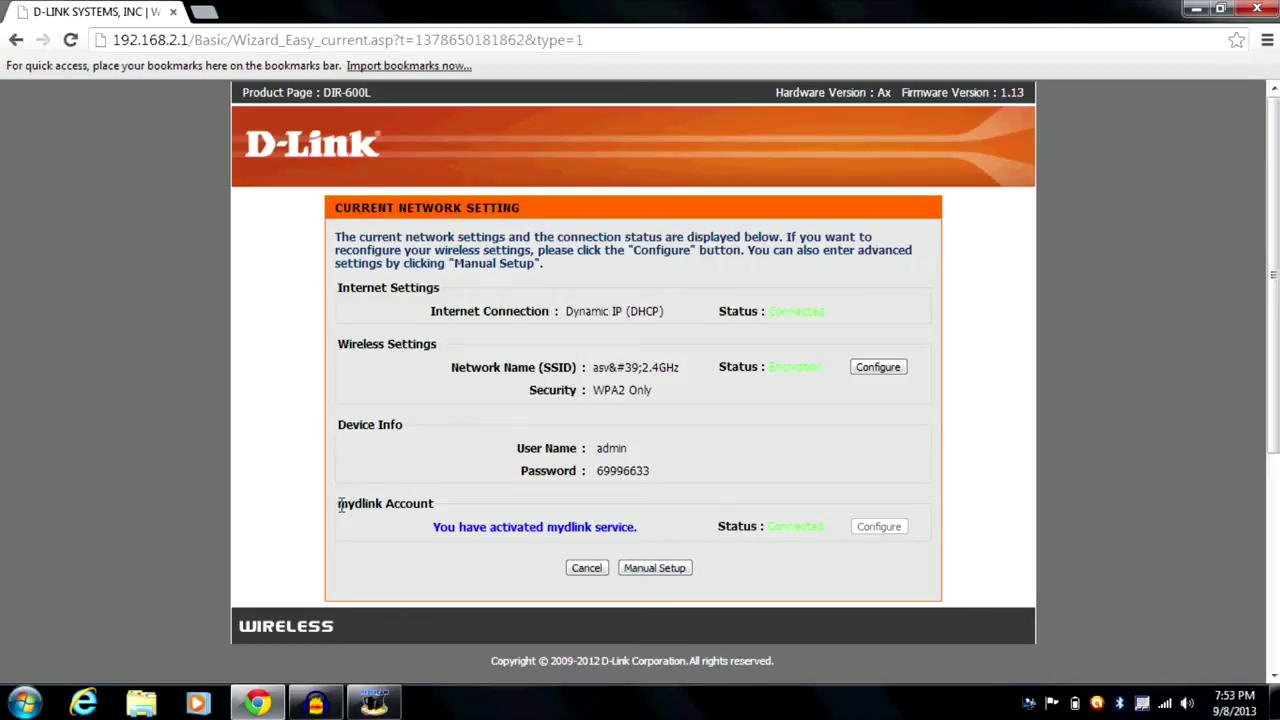
# - Open Manual Setup to view the Dynamic IP (DHCP) Internet Connection settings with host name DIR-600L
pyautogui.moveTo(338, 504); pyautogui.dragTo(441, 503)
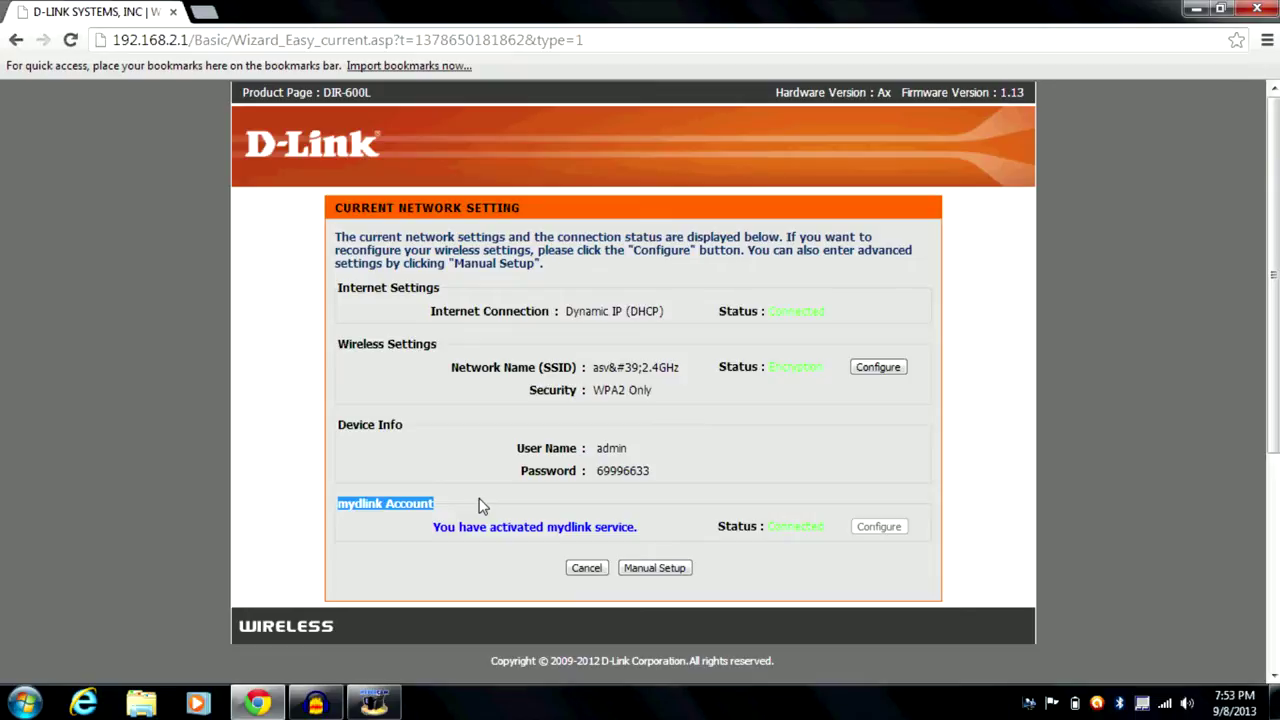
pyautogui.click(481, 480)
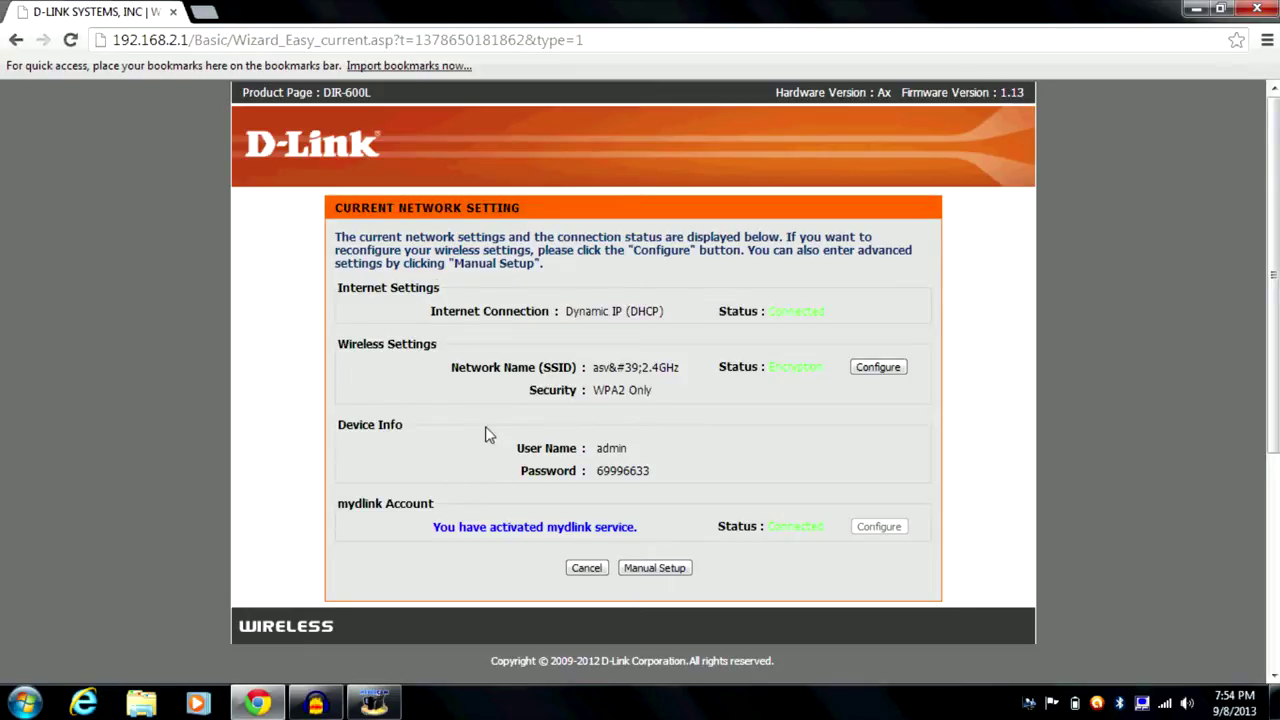
pyautogui.click(657, 566)
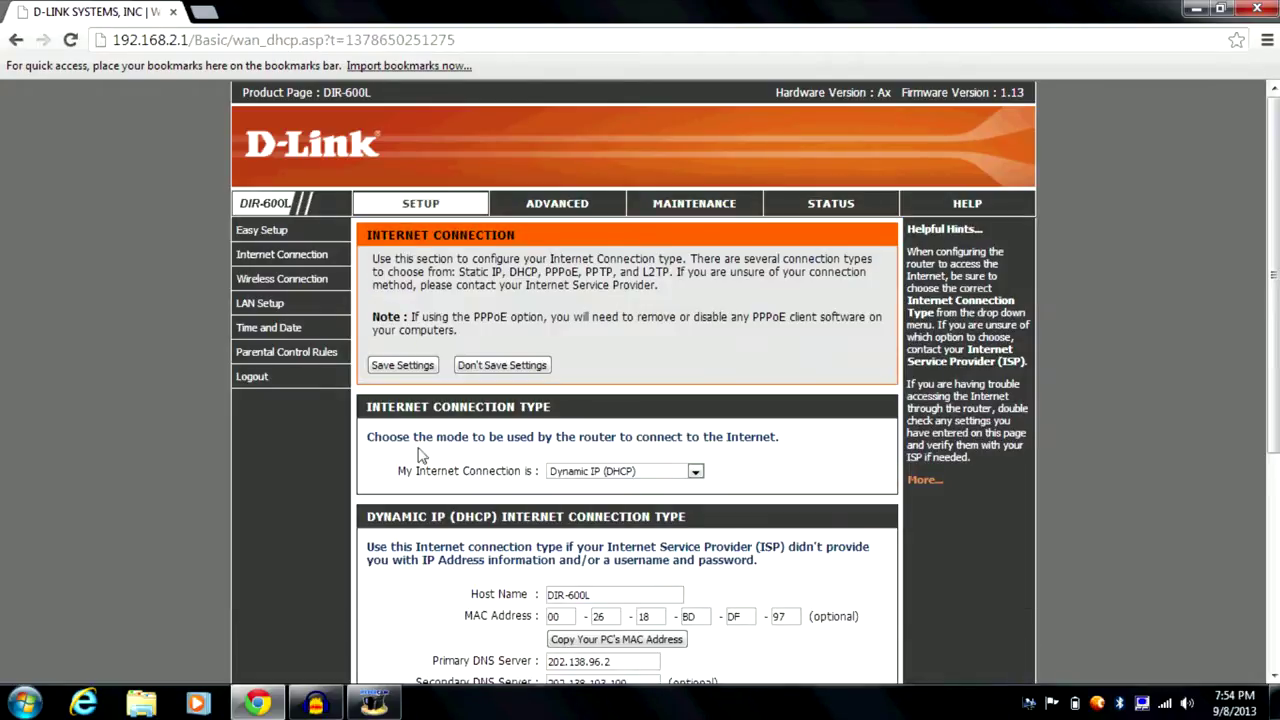
pyautogui.middleClick(216, 258)
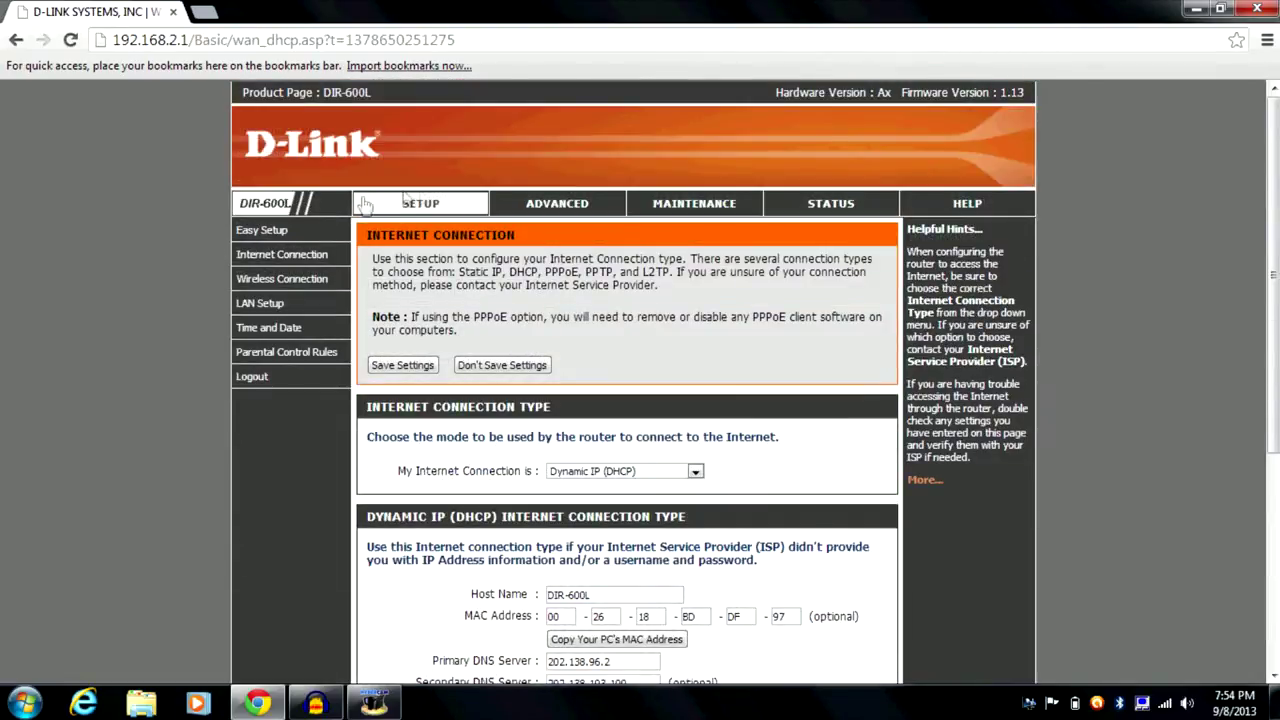
pyautogui.click(426, 205)
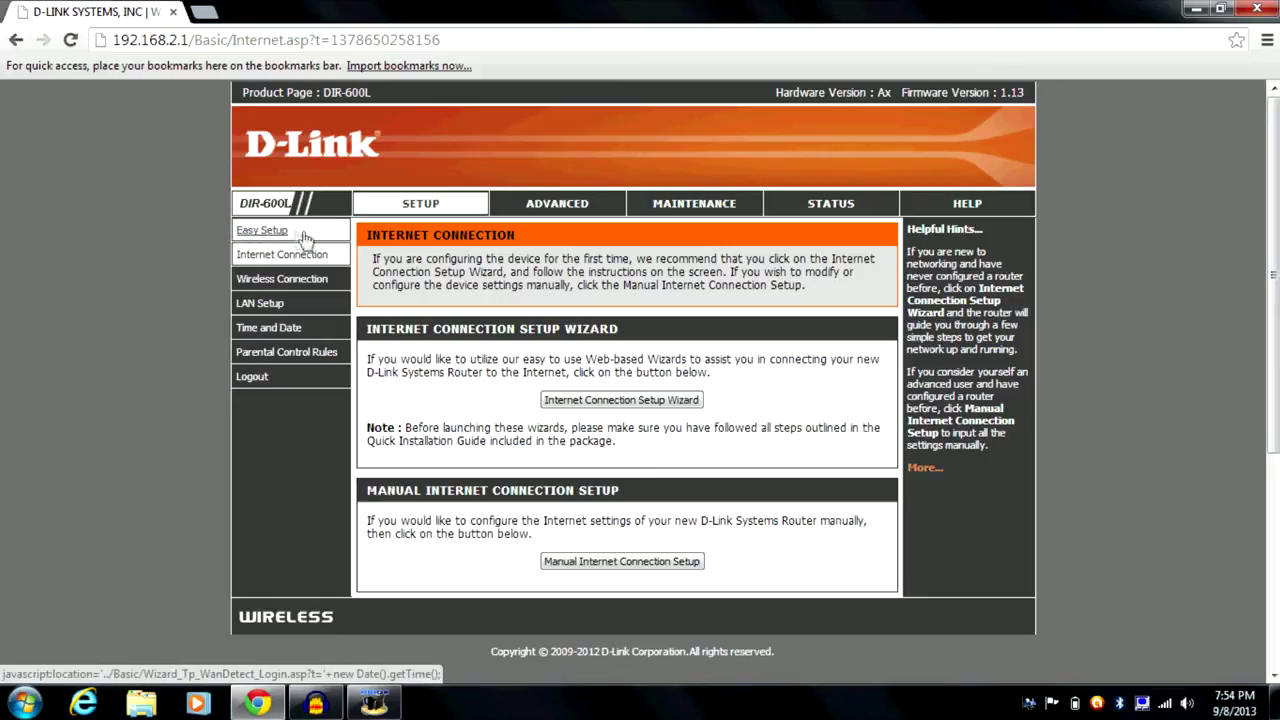
pyautogui.click(284, 257)
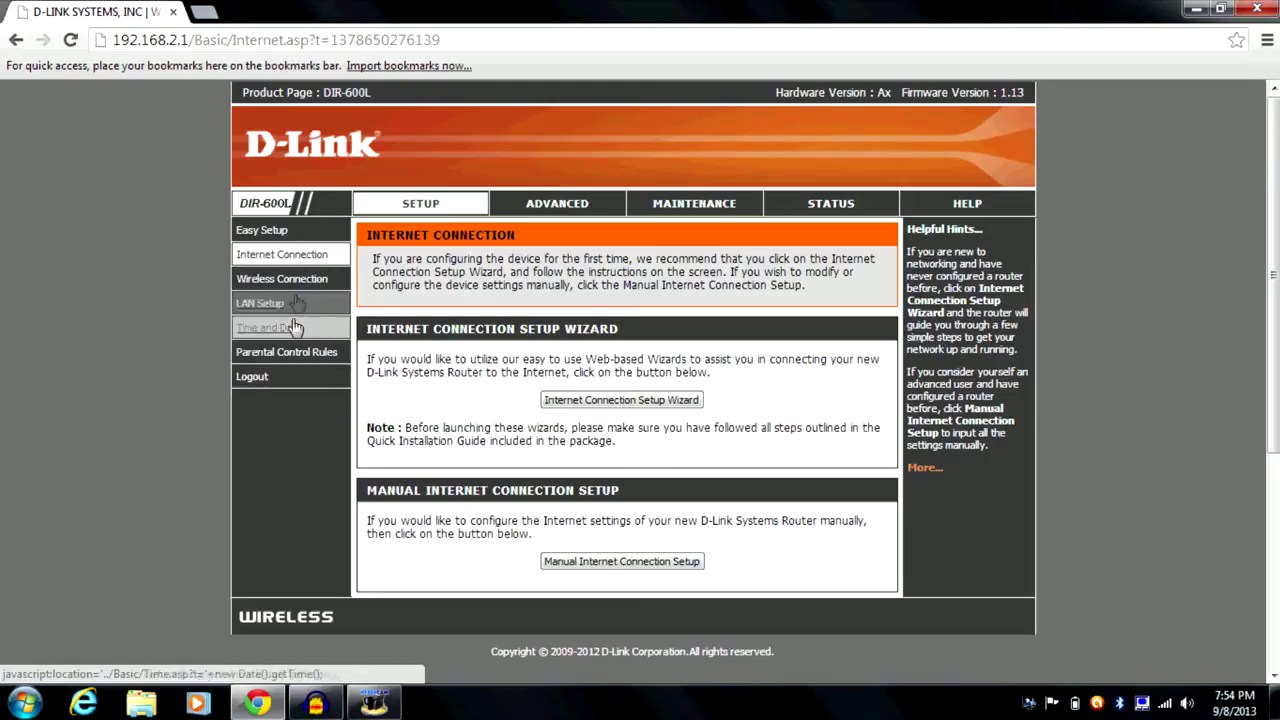
pyautogui.click(645, 562)
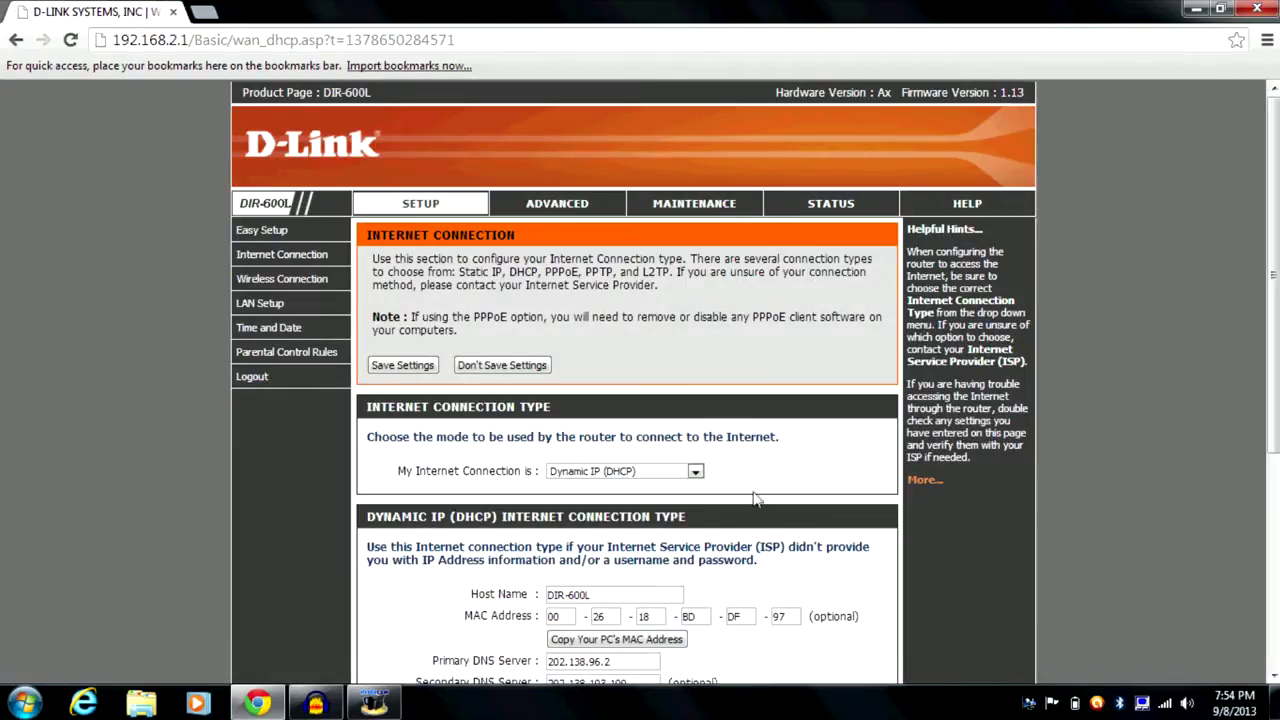
# - Preview the PPTP connection type's fields unsaved, then move to the Wireless Connection page
pyautogui.click(695, 472)
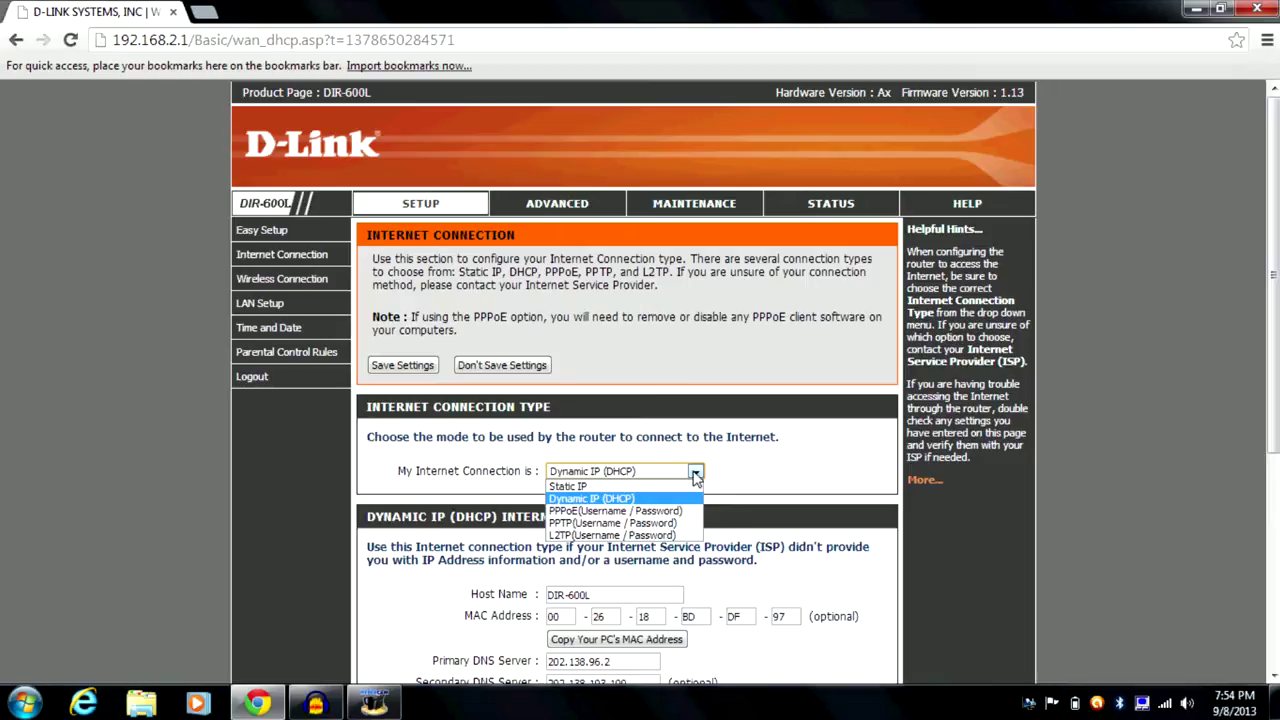
pyautogui.click(790, 461)
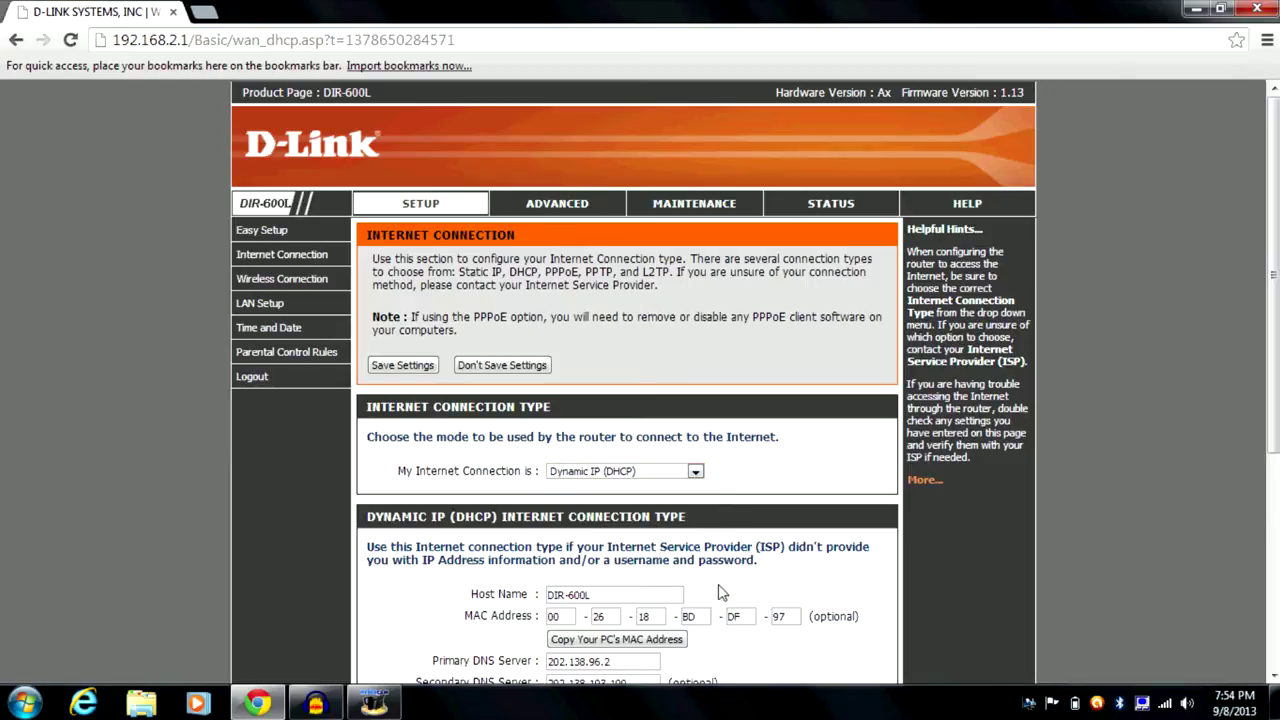
pyautogui.scroll(-3, 768, 590)
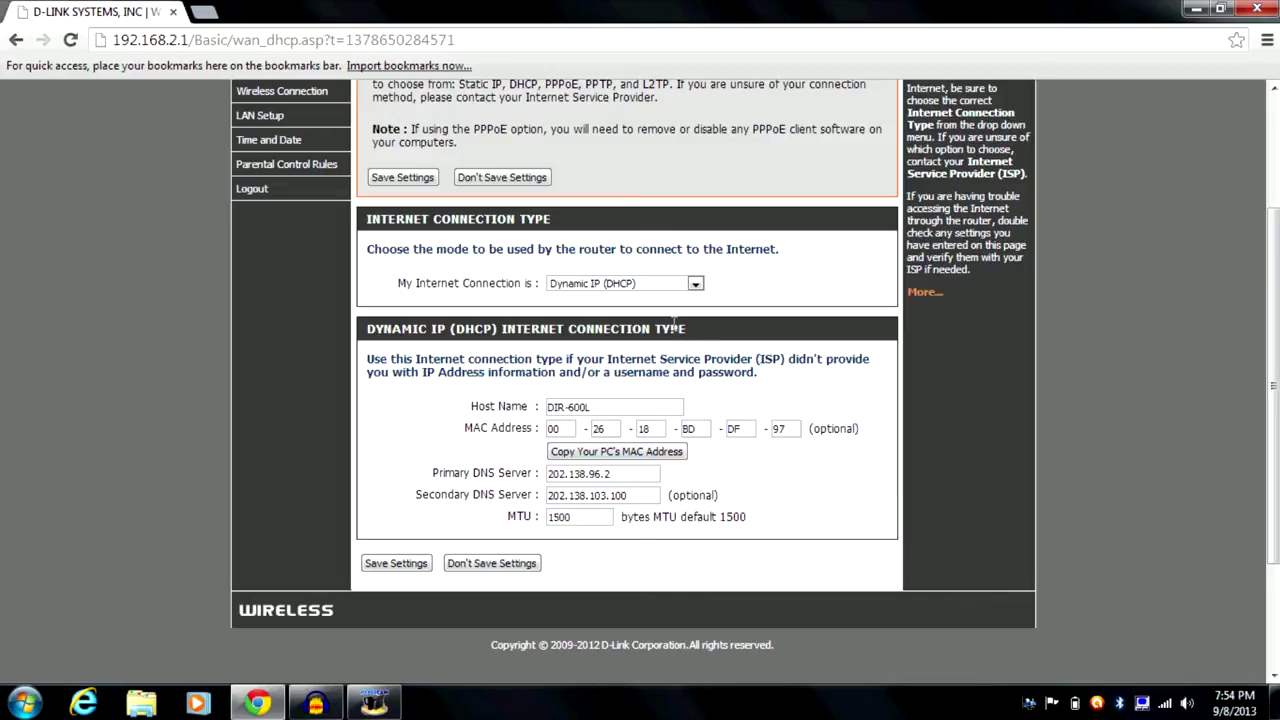
pyautogui.click(695, 283)
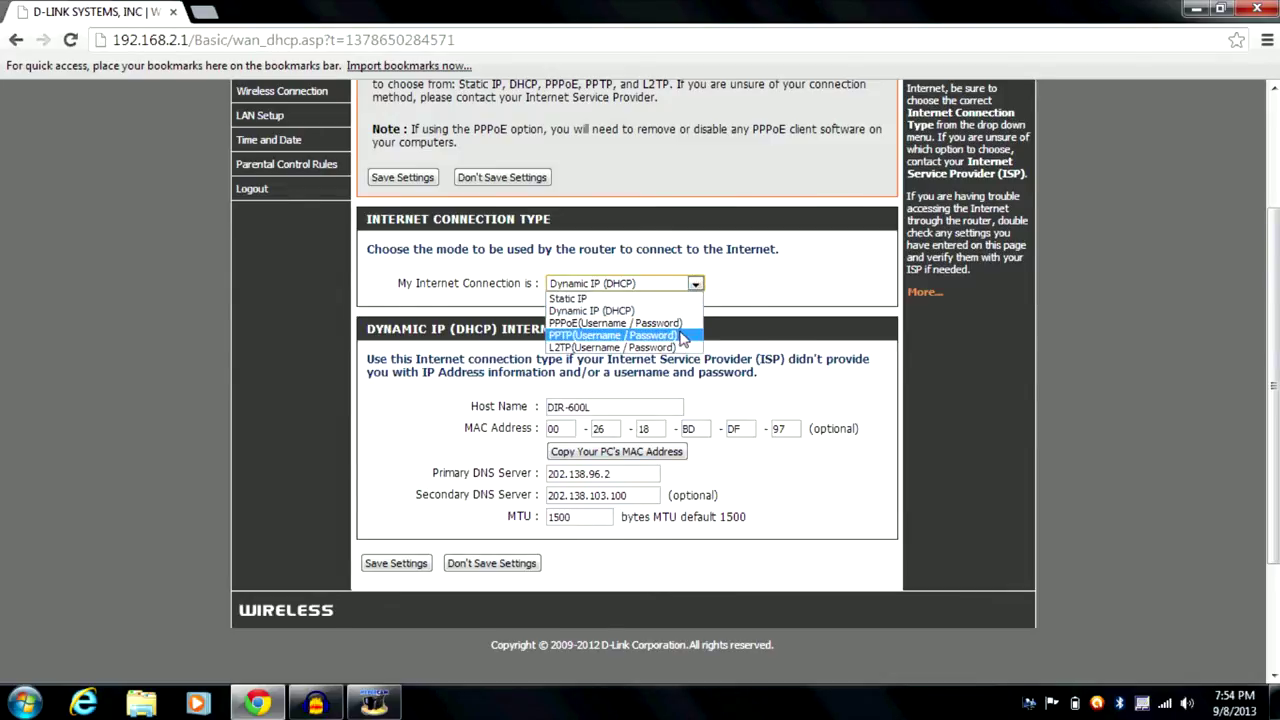
pyautogui.click(681, 337)
pyautogui.scroll(-4, 779, 418)
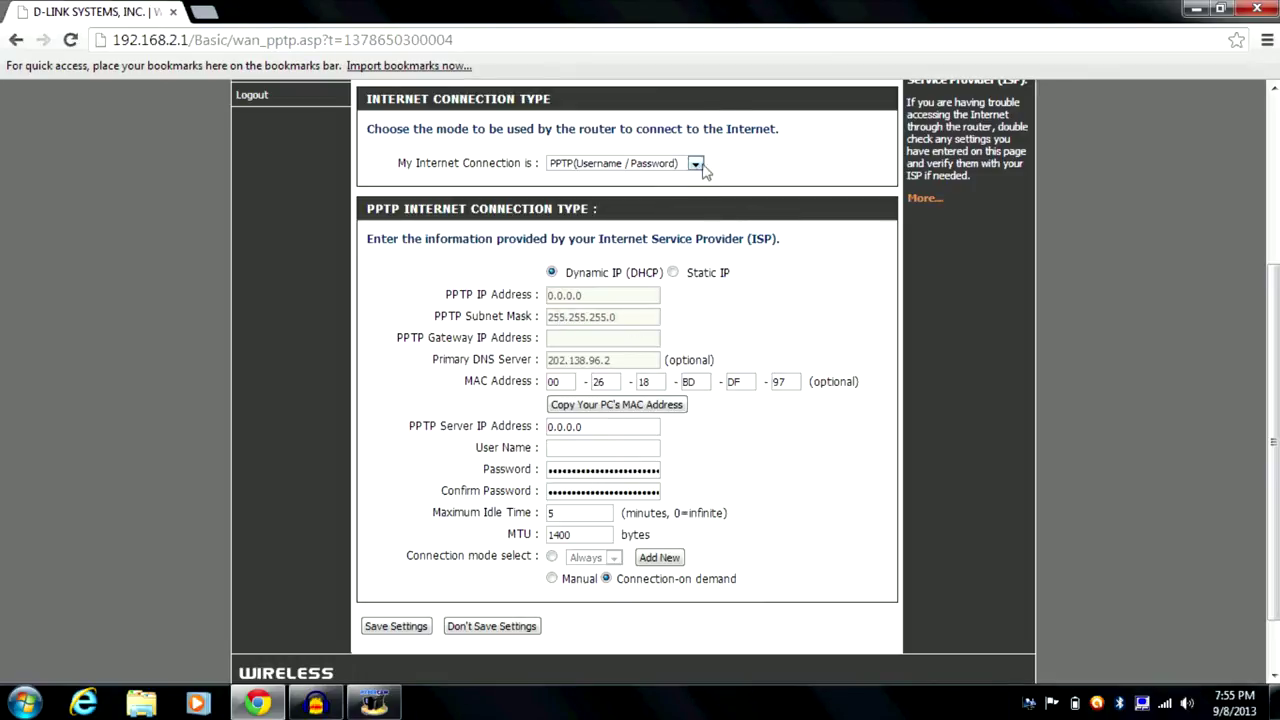
pyautogui.scroll(3, 735, 175)
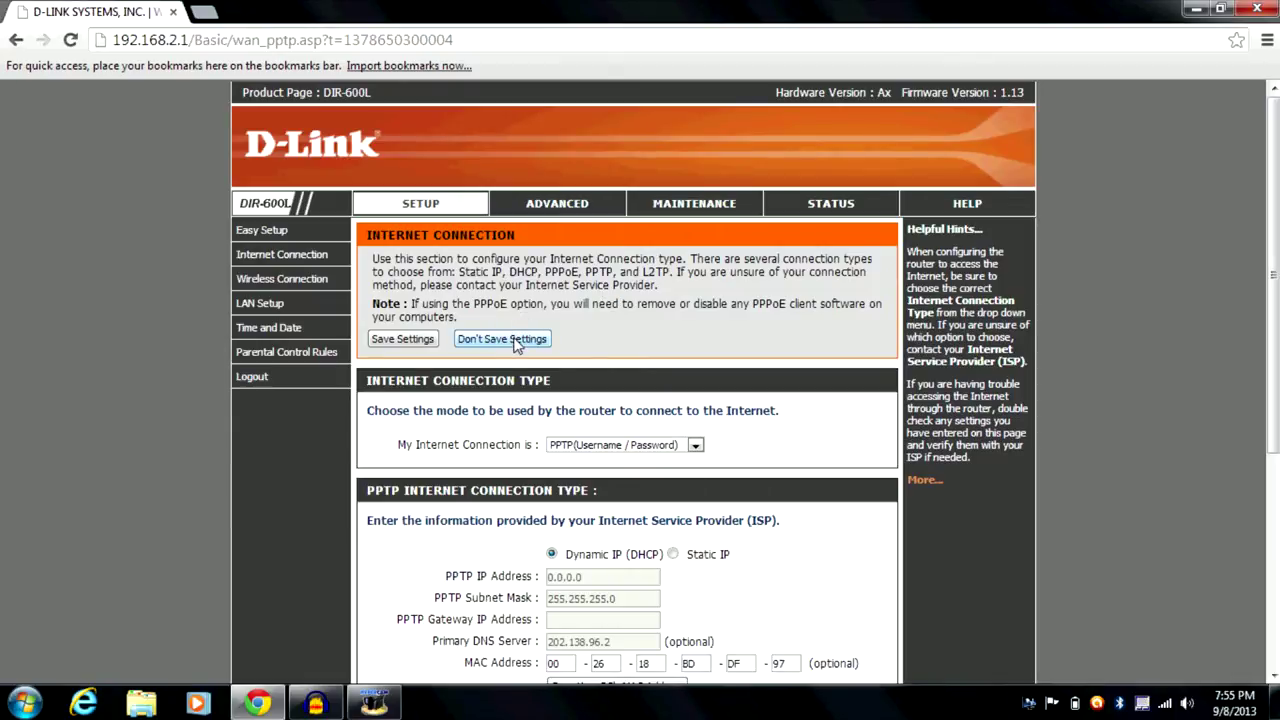
pyautogui.click(257, 283)
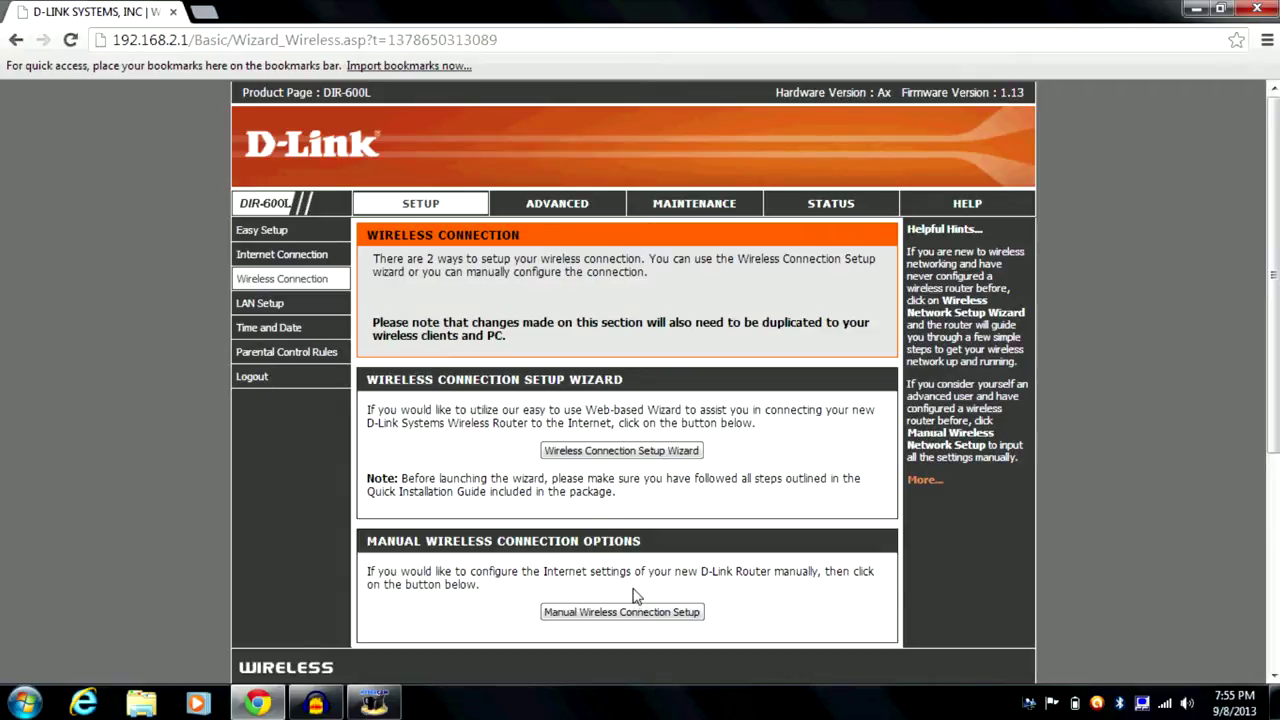
# - Open Manual Wireless Connection Setup and view the available Wireless Mode options
pyautogui.click(327, 263)
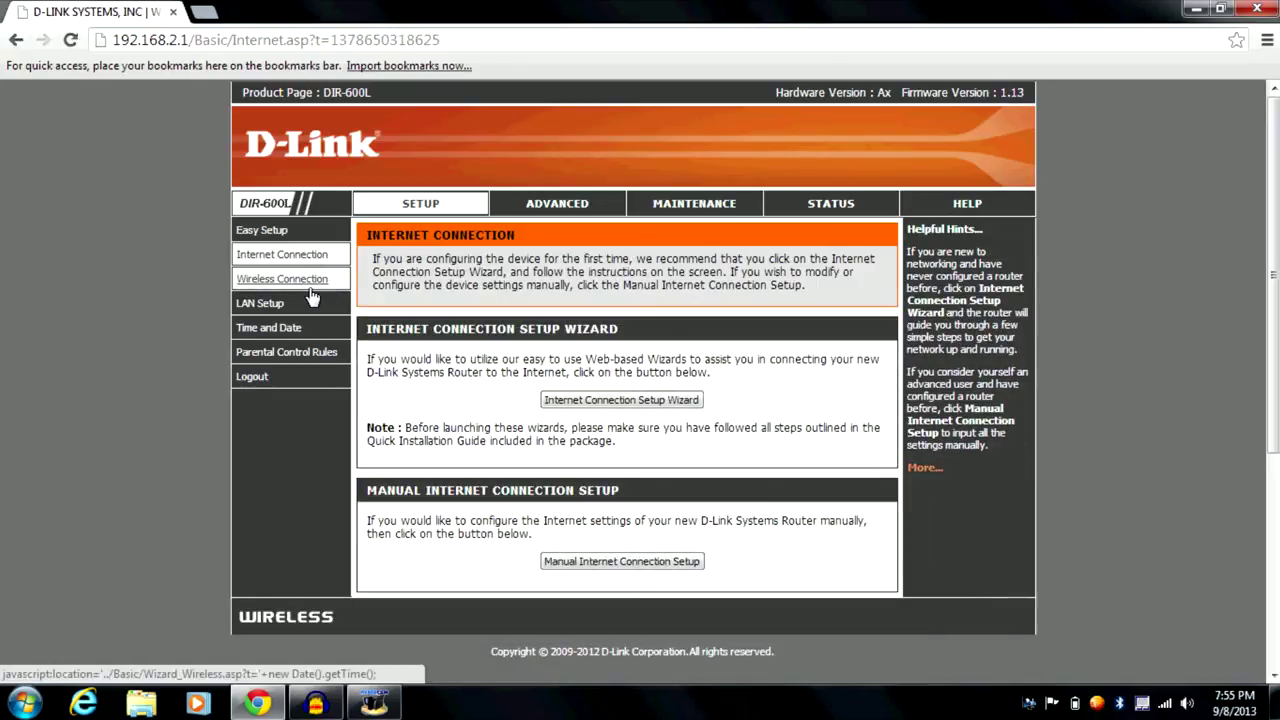
pyautogui.click(306, 285)
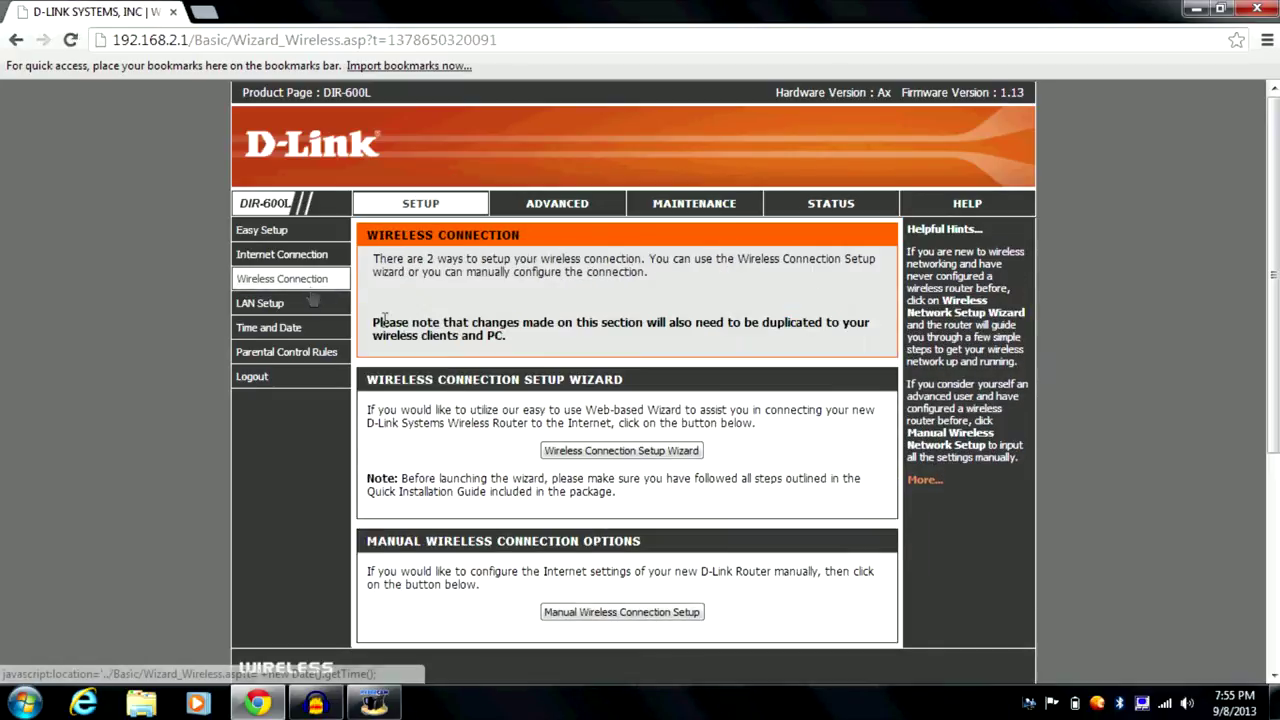
pyautogui.click(660, 614)
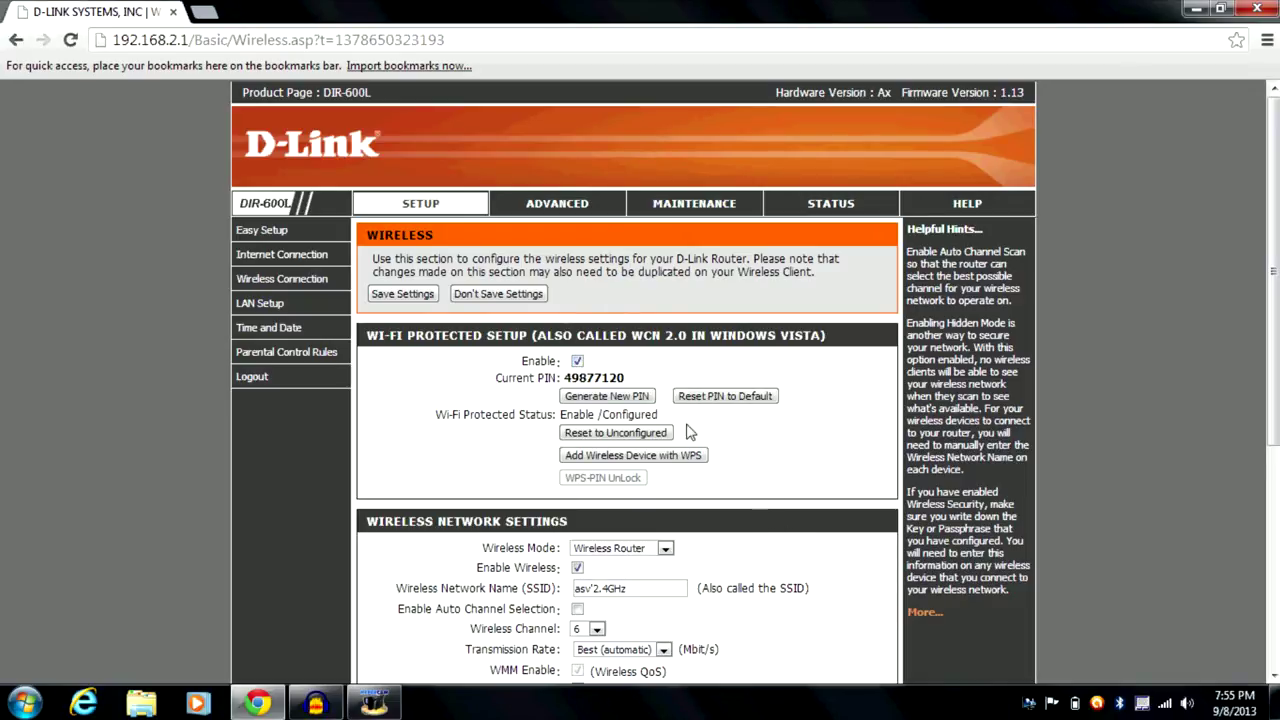
pyautogui.scroll(-3, 747, 440)
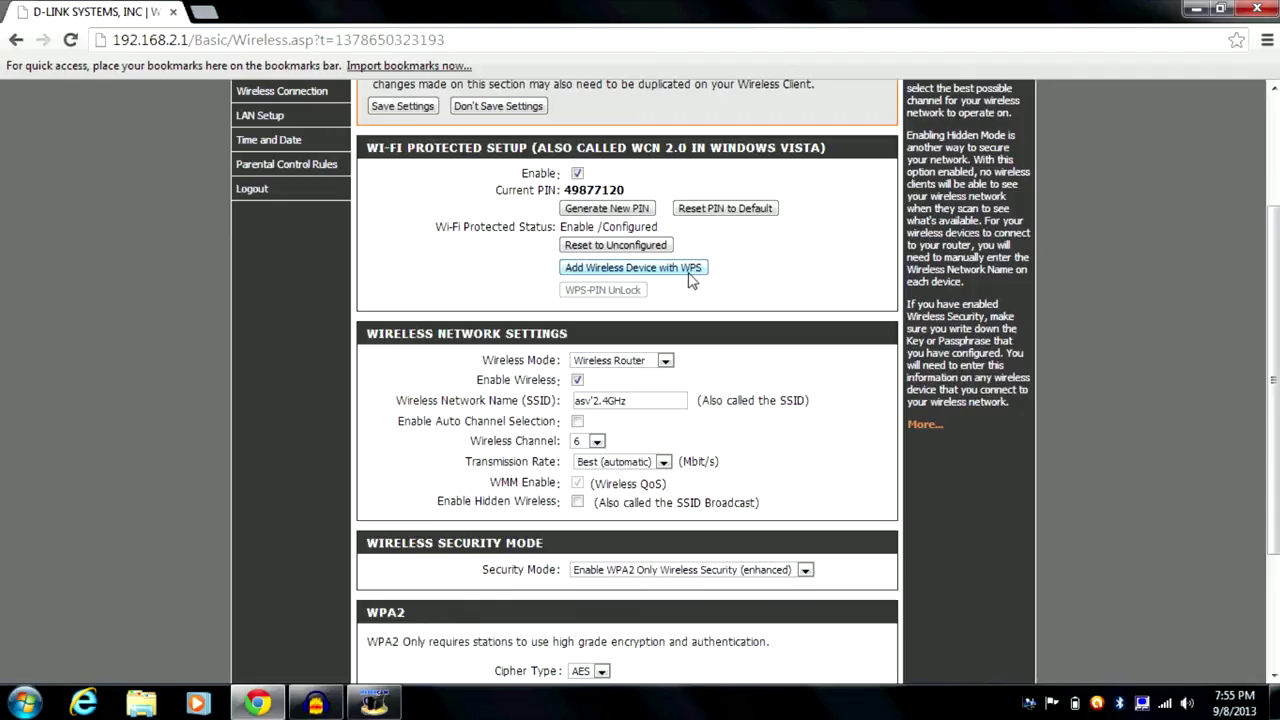
pyautogui.click(666, 364)
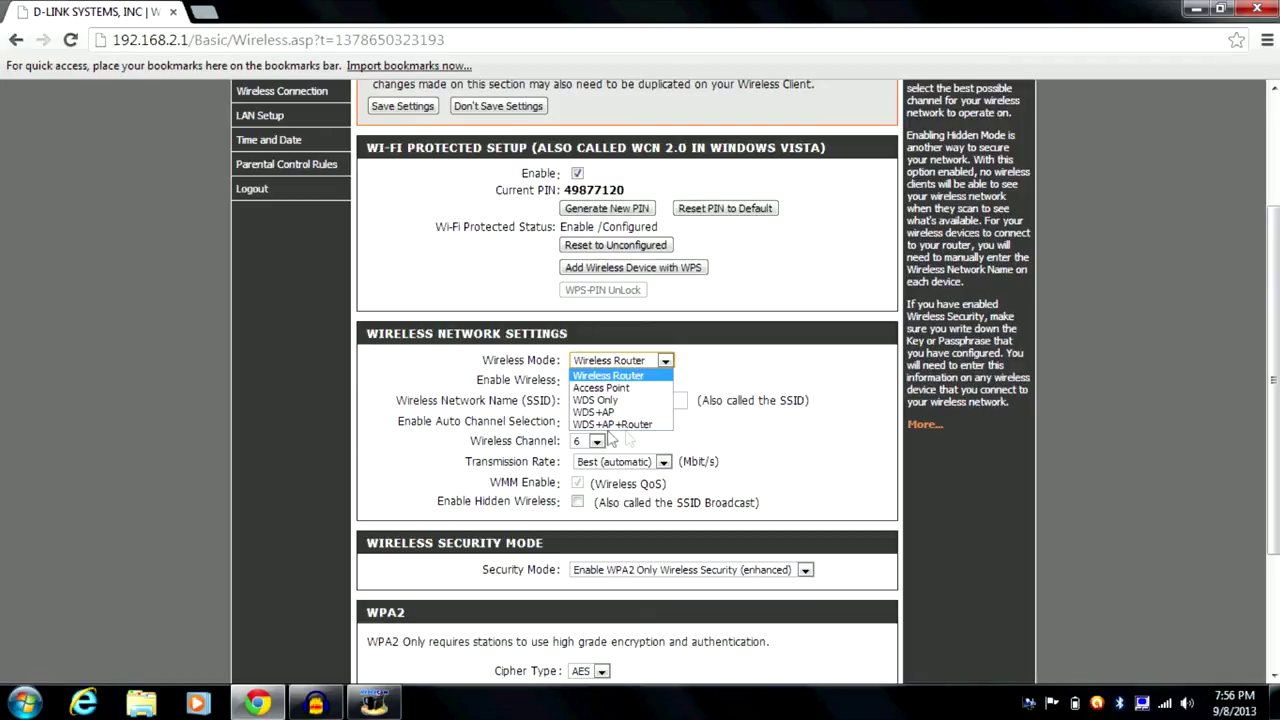
# - Keep the wireless mode at Wireless Router and the channel at 6
pyautogui.click(740, 388)
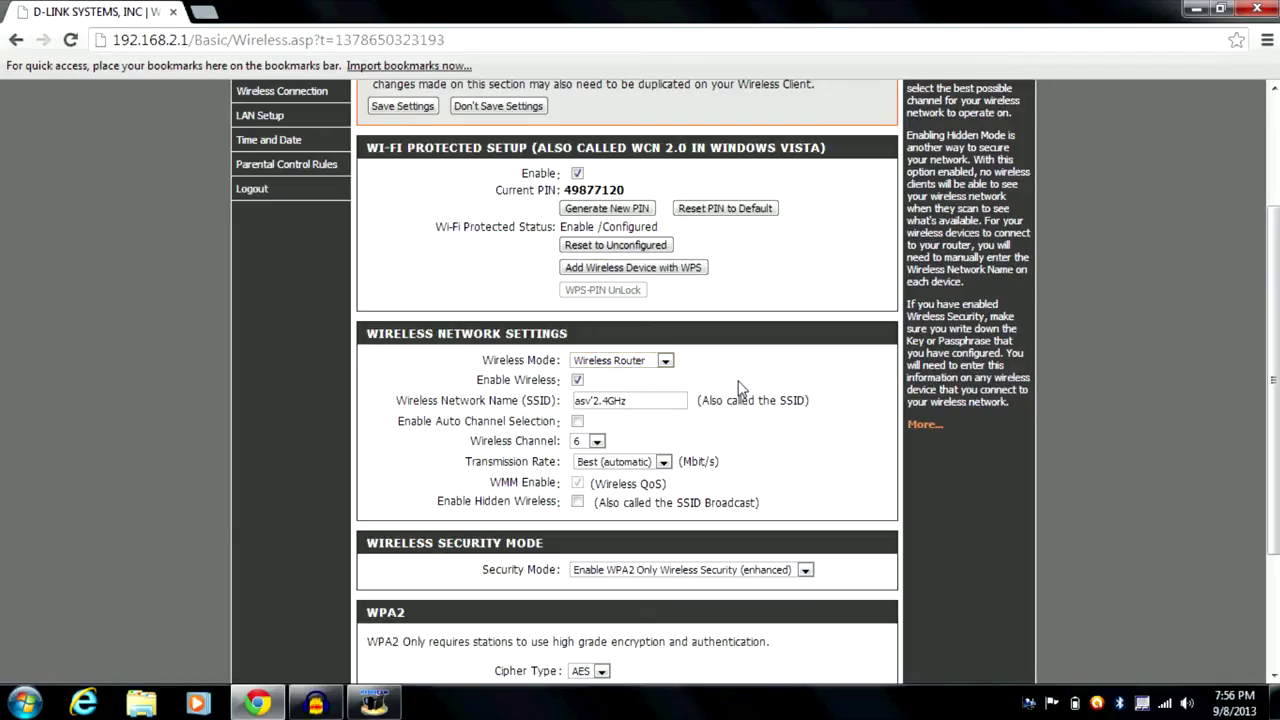
pyautogui.click(630, 363)
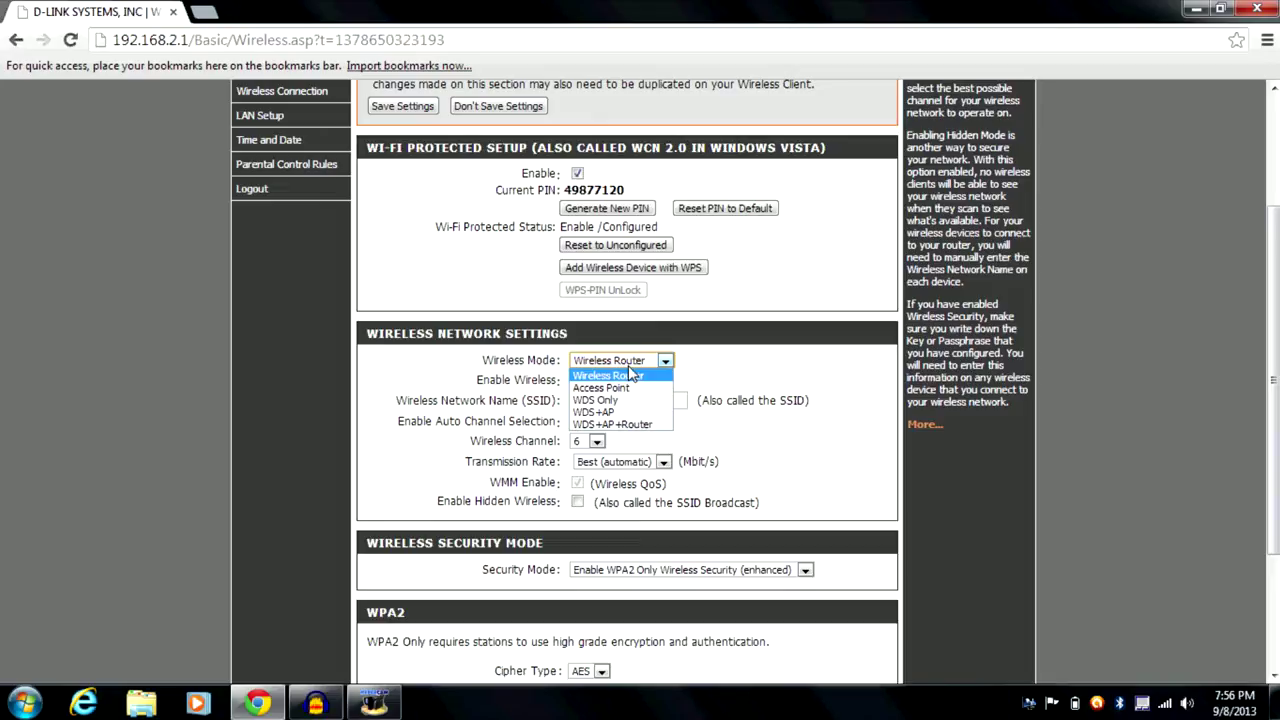
pyautogui.click(630, 374)
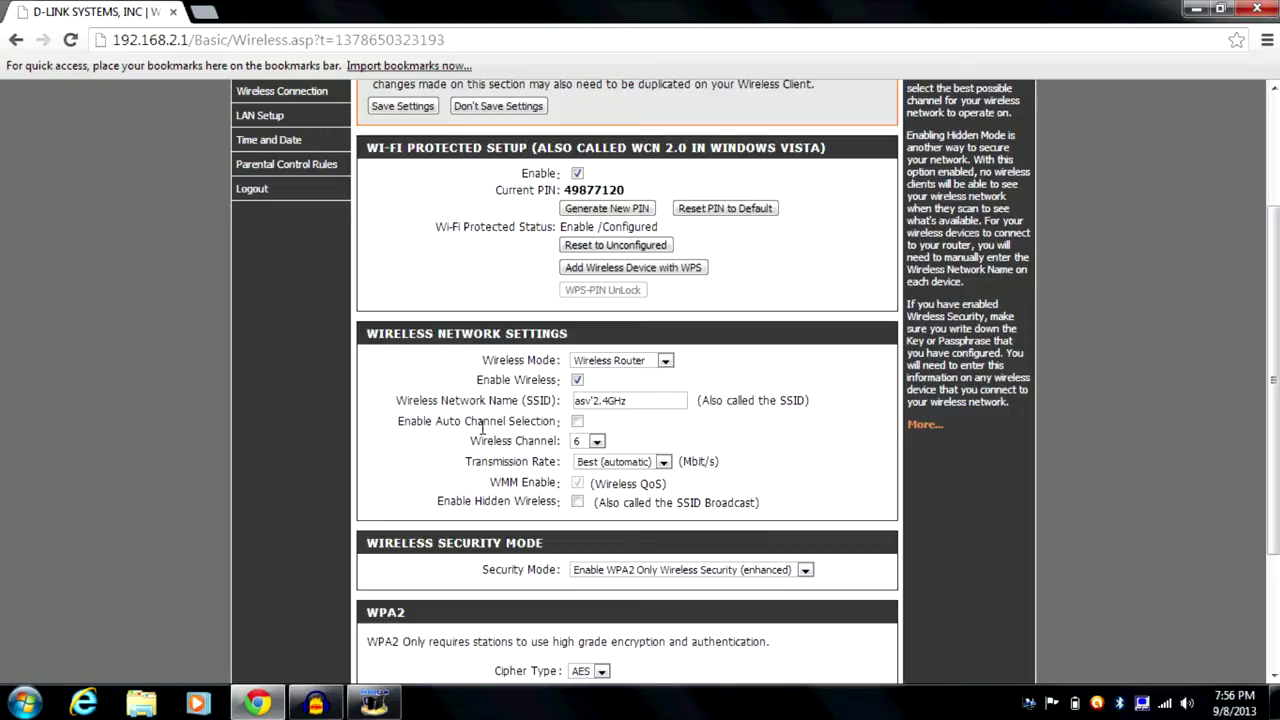
pyautogui.click(594, 442)
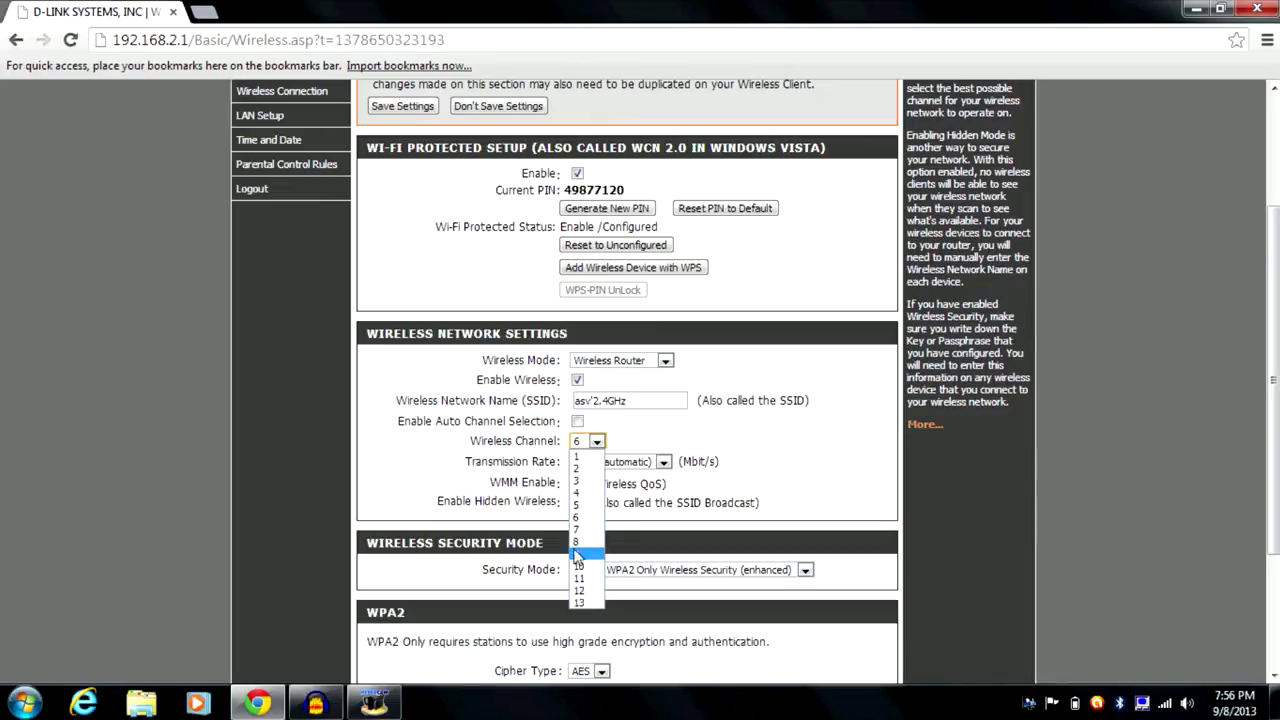
pyautogui.click(410, 468)
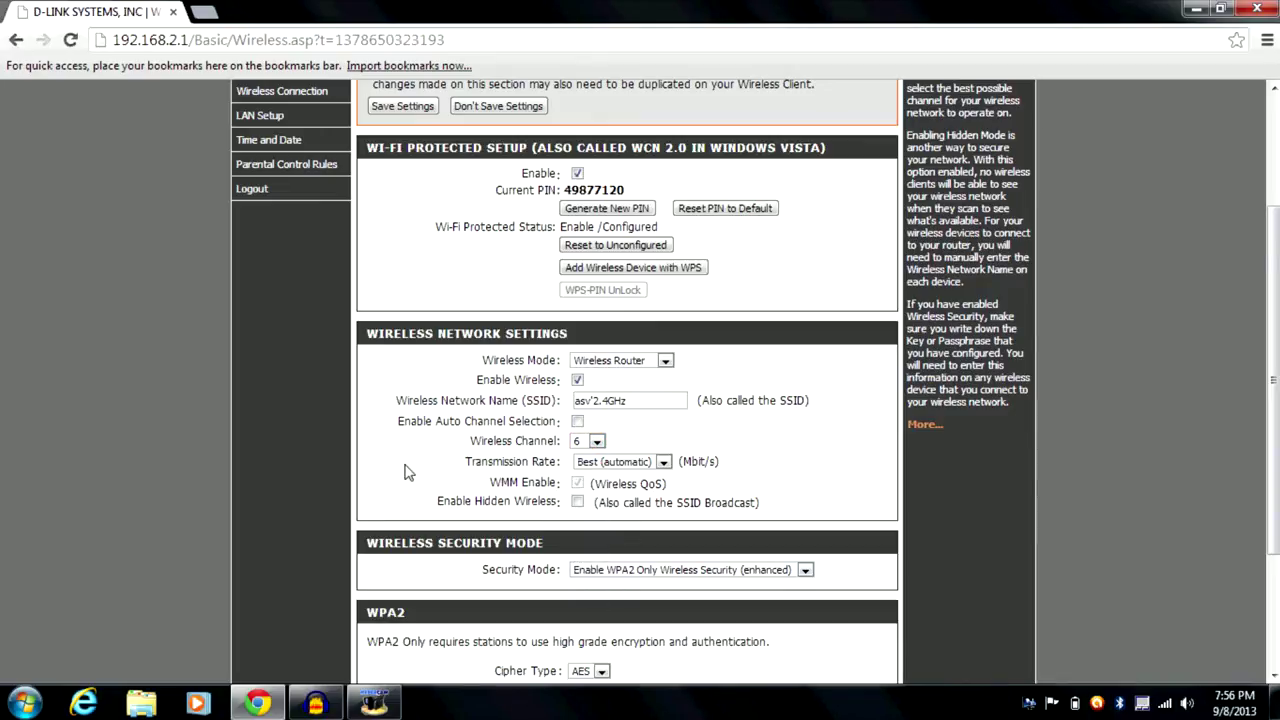
# - Set Security Mode to 'Disable Wireless Security (not recommended)'
pyautogui.scroll(-3, 405, 471)
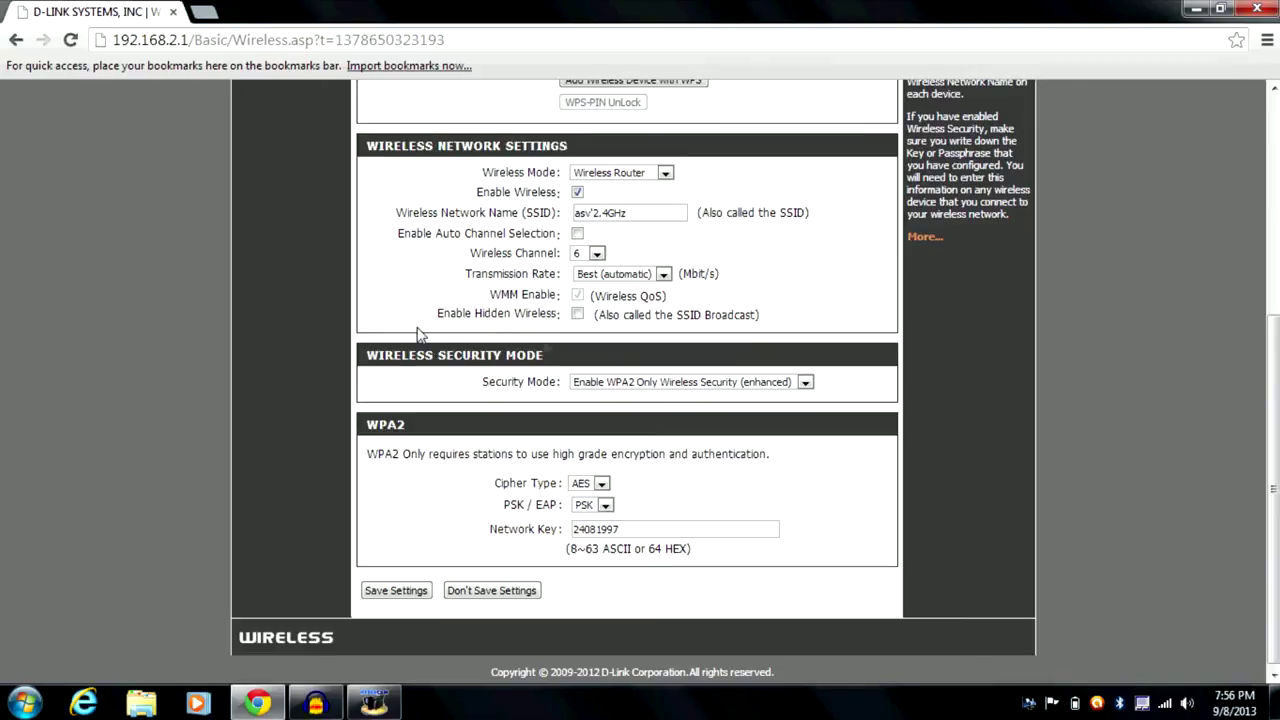
pyautogui.click(706, 384)
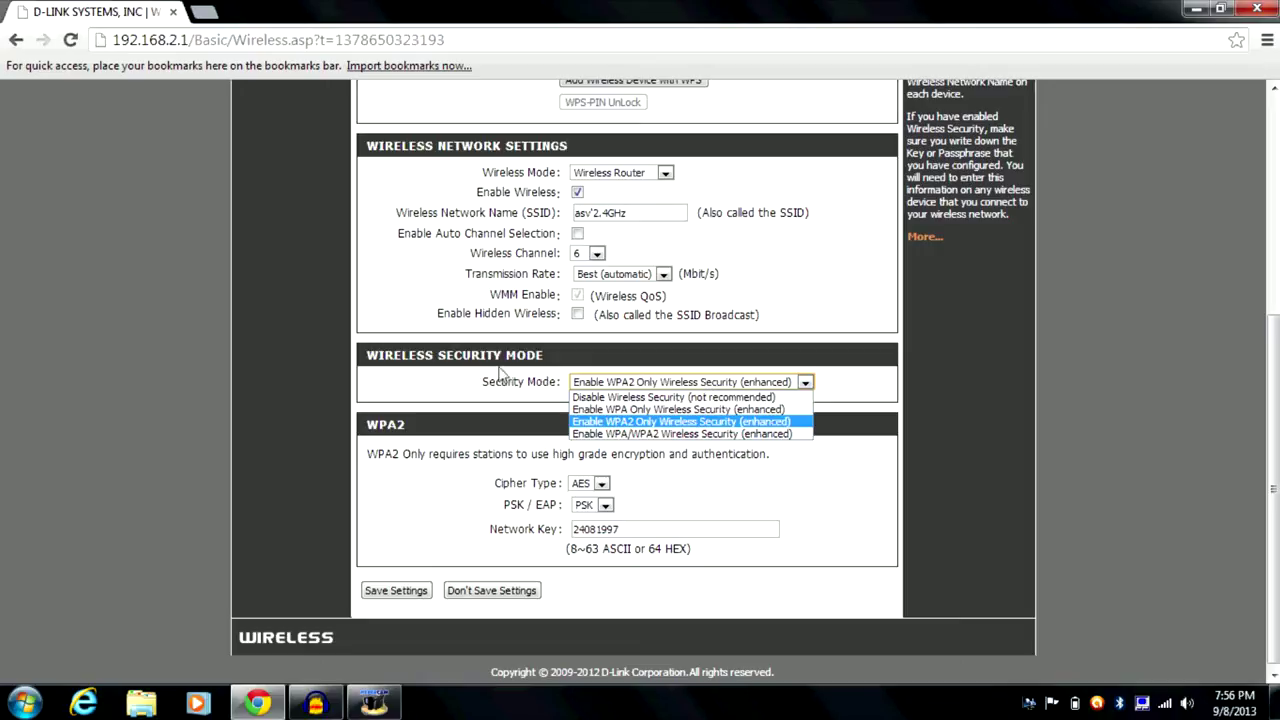
pyautogui.click(638, 398)
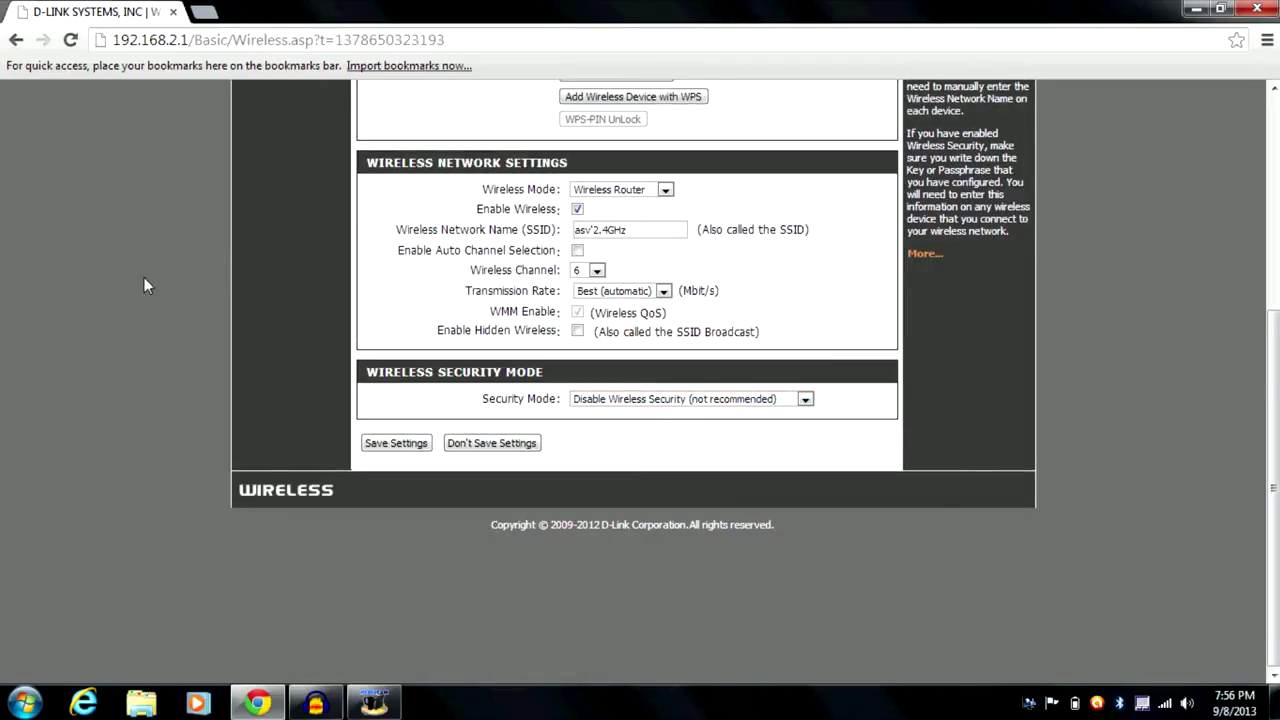
pyautogui.middleClick(159, 107)
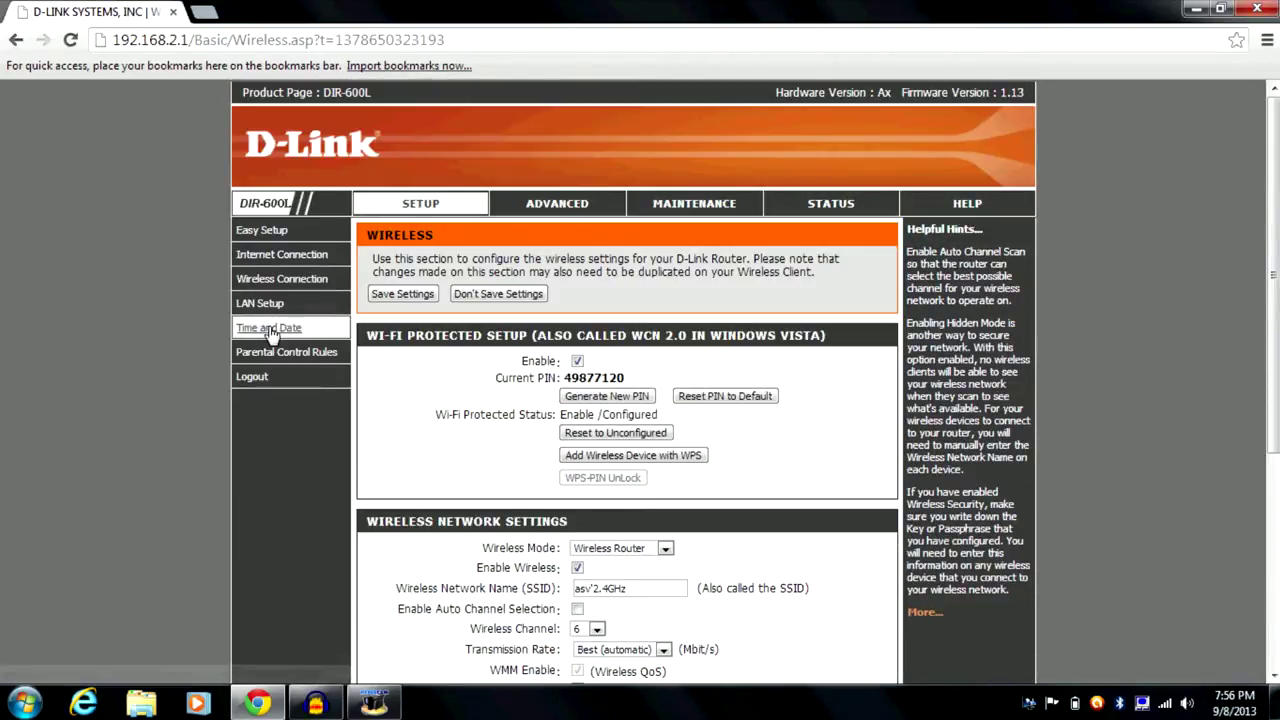
# - Review LAN Setup: router IP 192.168.2.1 and DHCP server enabled for addresses 100–199
pyautogui.click(275, 298)
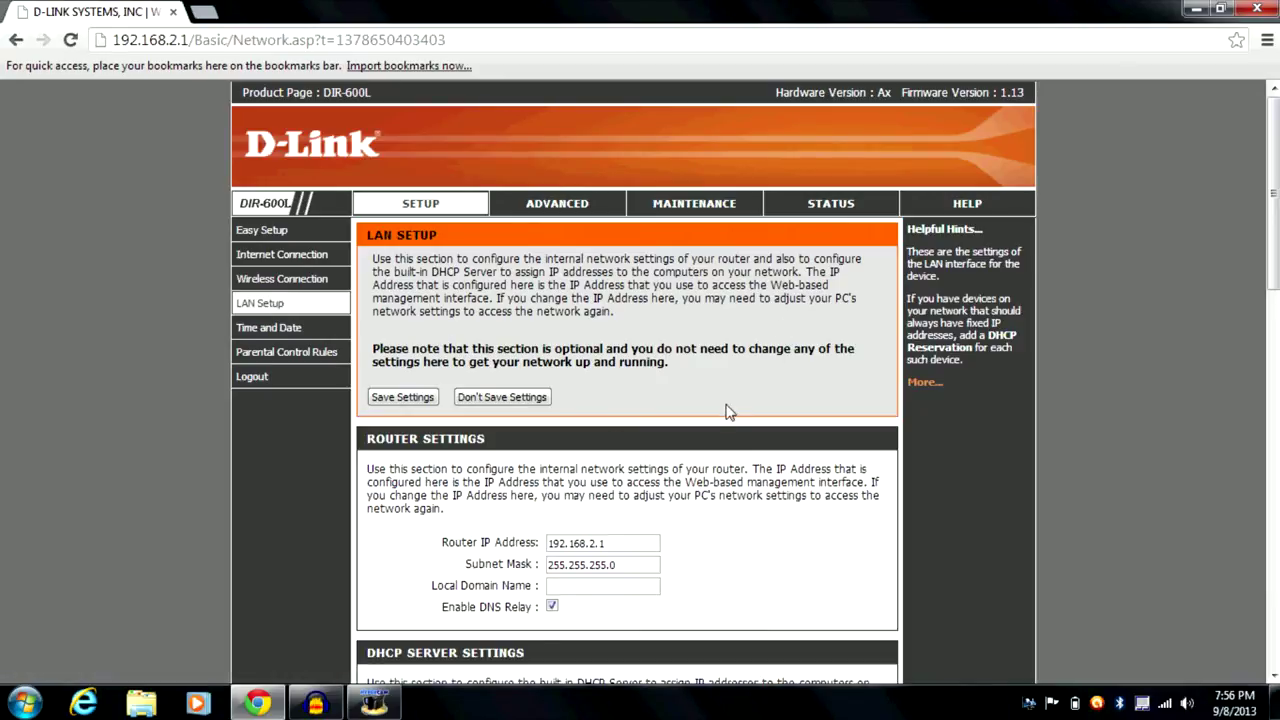
pyautogui.scroll(-1, 728, 412)
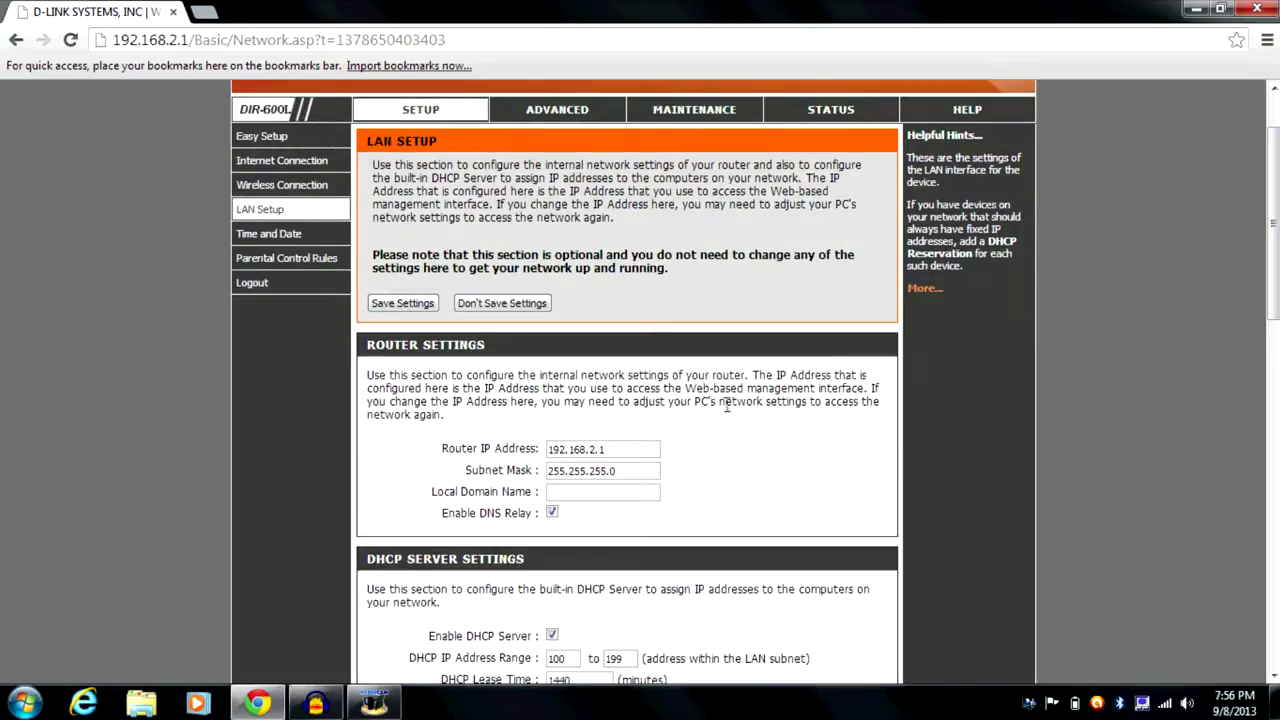
pyautogui.scroll(-4, 728, 410)
pyautogui.scroll(1, 728, 410)
pyautogui.click(553, 354)
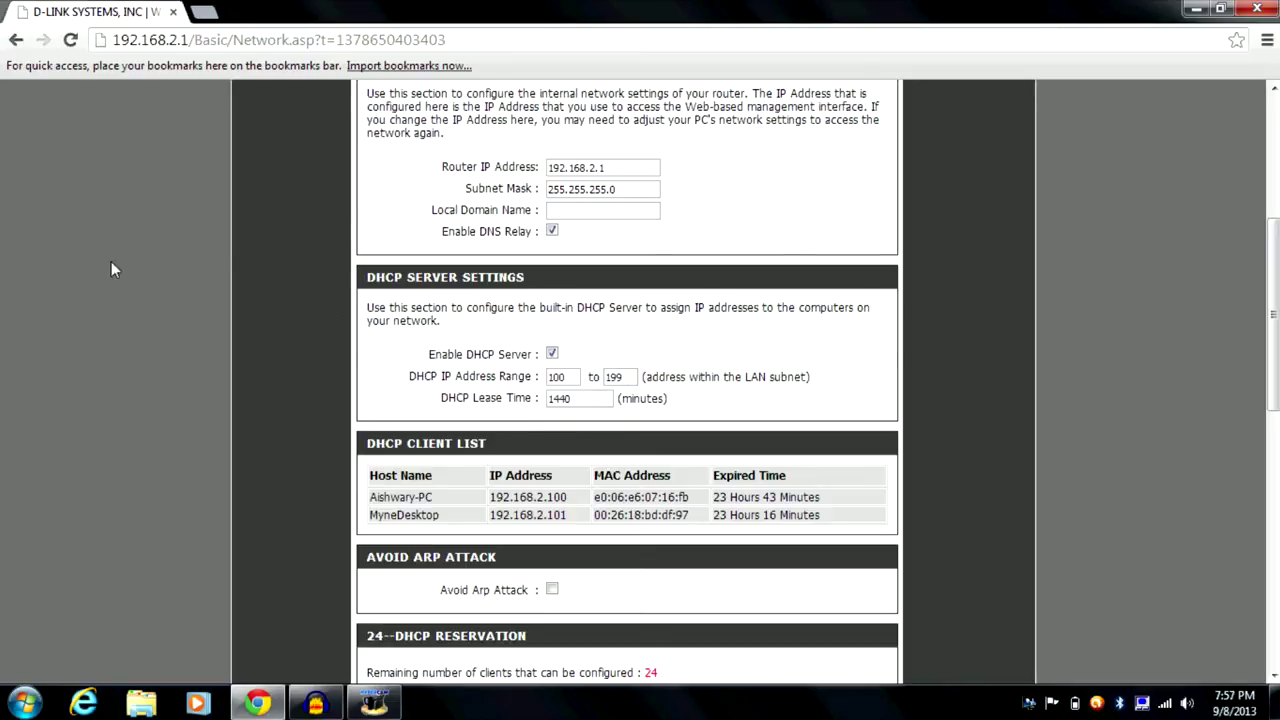
pyautogui.scroll(3, 107, 261)
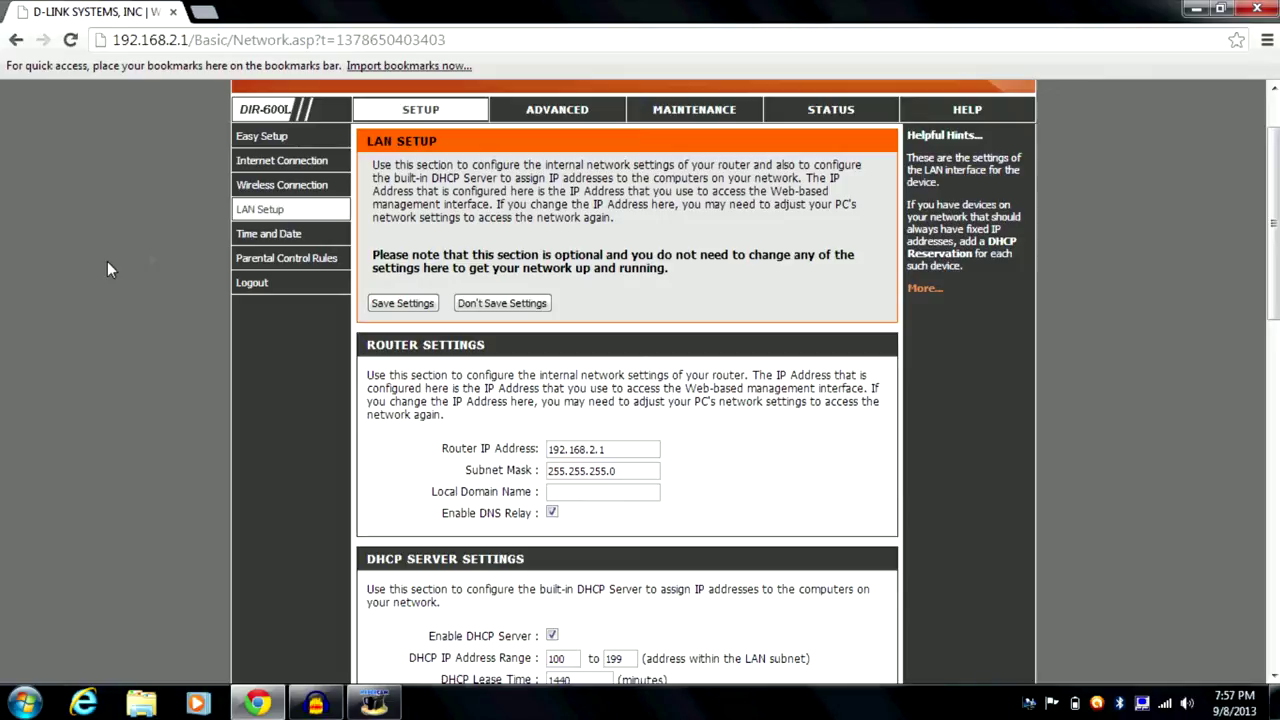
# - View Time and Date, then keep Parental Control Rules at 'Turn Parental Control OFF'
pyautogui.click(278, 240)
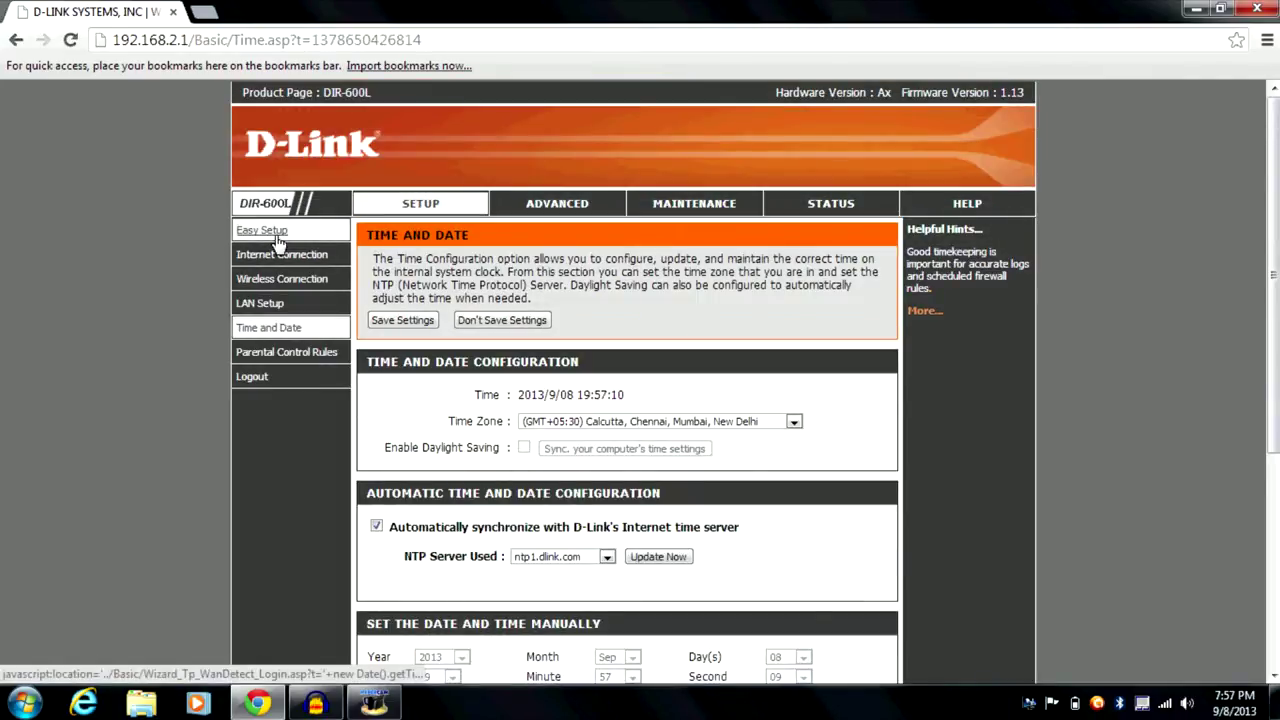
pyautogui.click(290, 358)
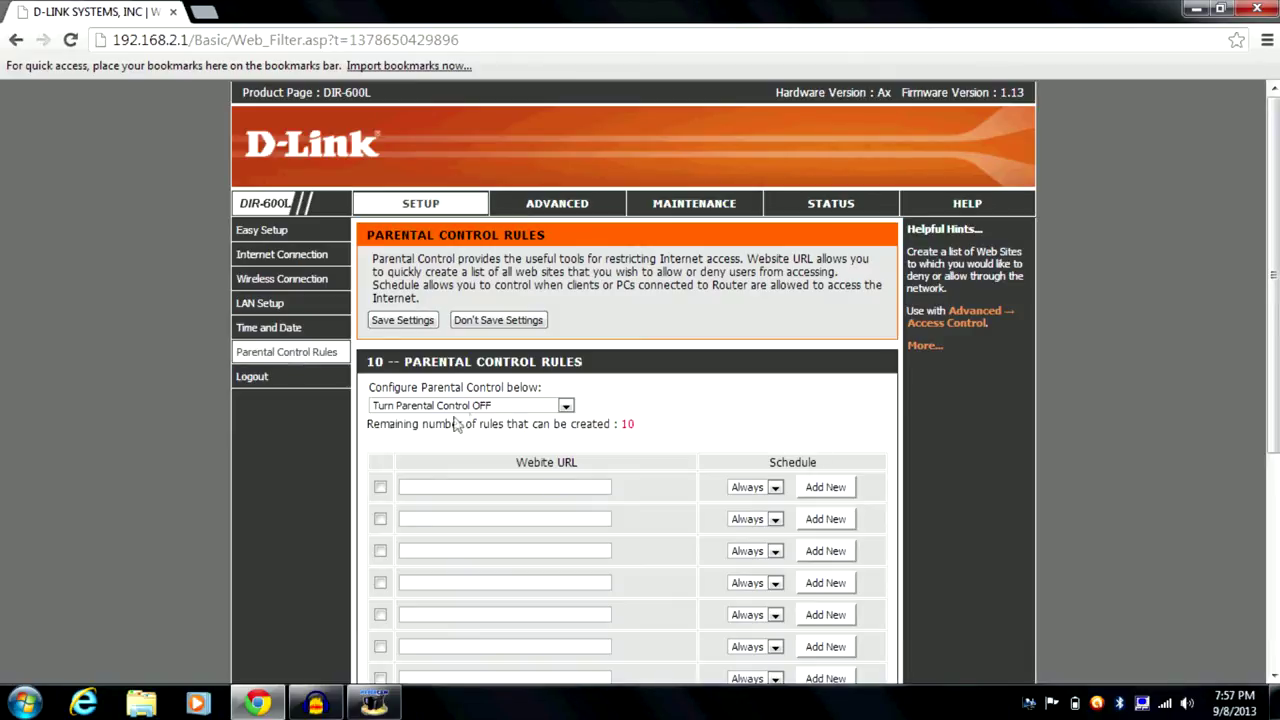
pyautogui.click(566, 406)
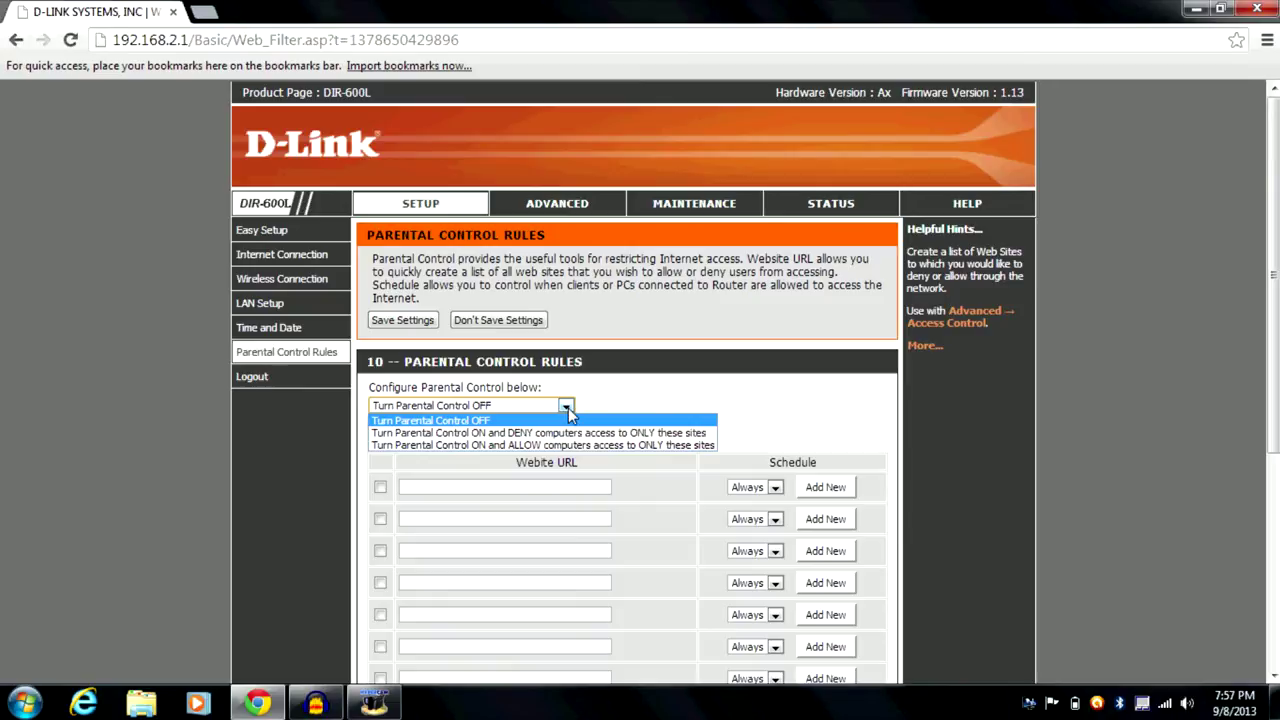
pyautogui.click(588, 402)
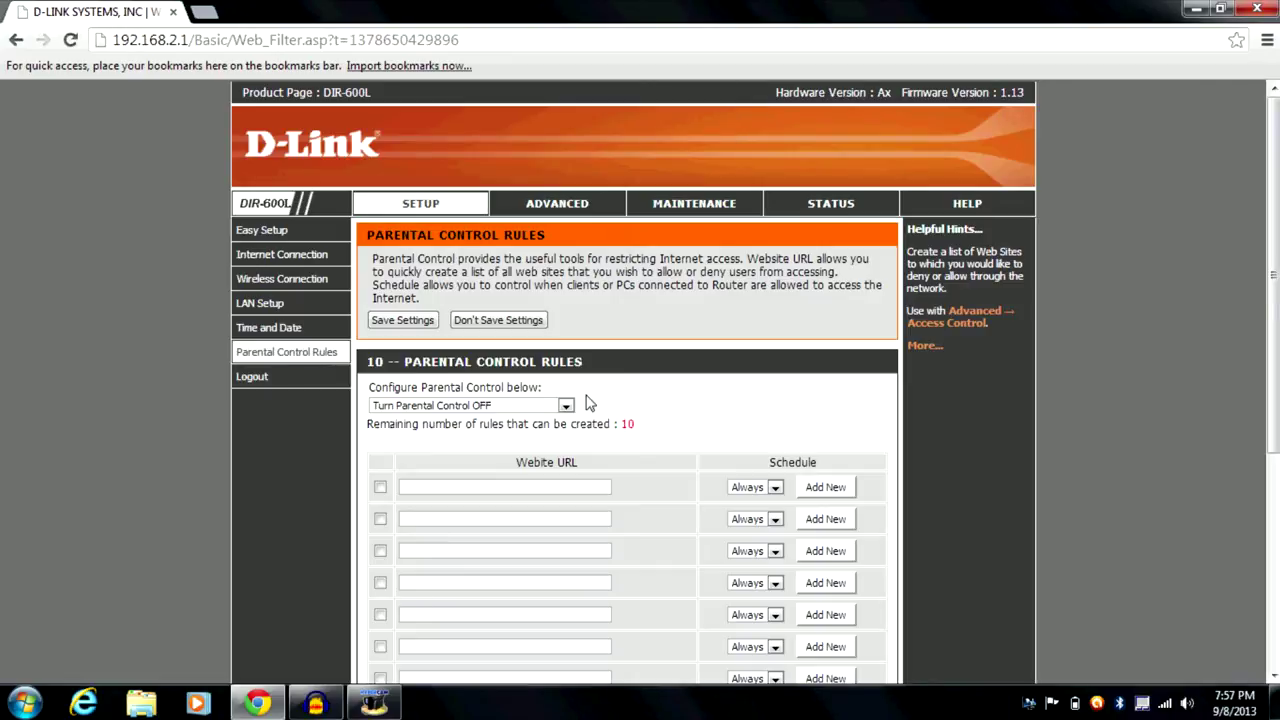
pyautogui.click(555, 207)
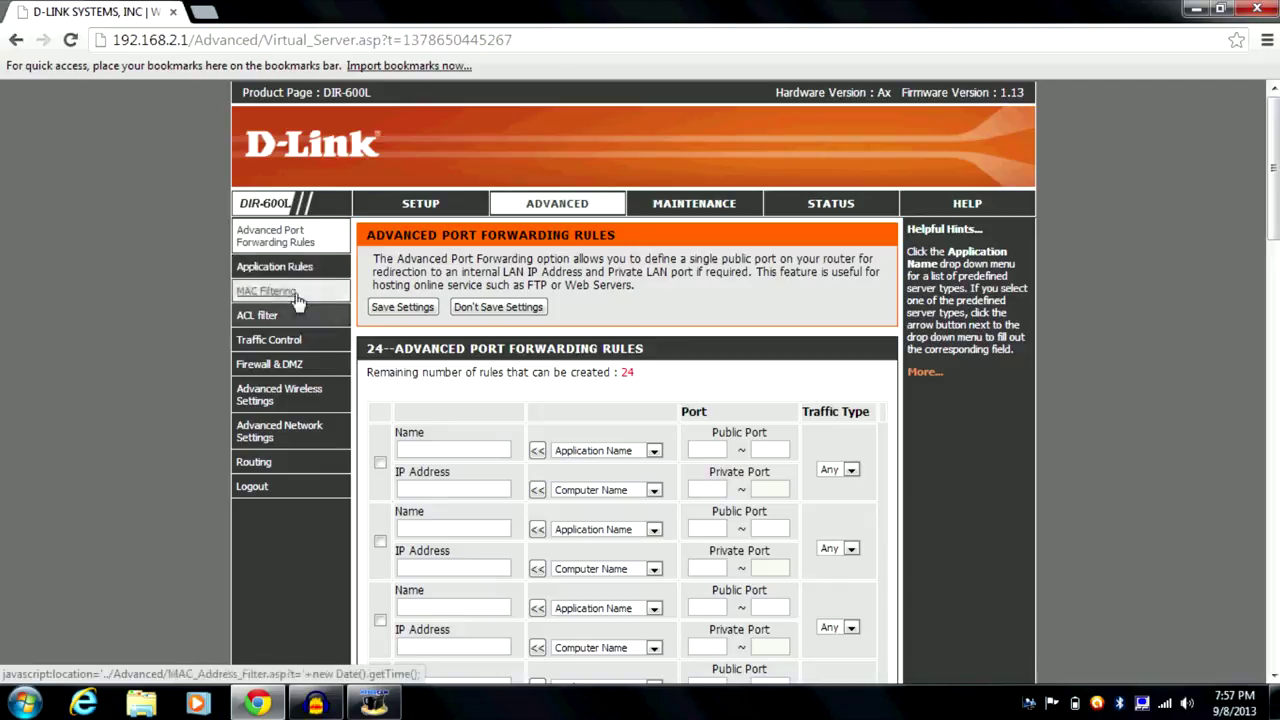
# - Browse the ACL filter, MAC Filtering and Application Rules pages
pyautogui.click(296, 320)
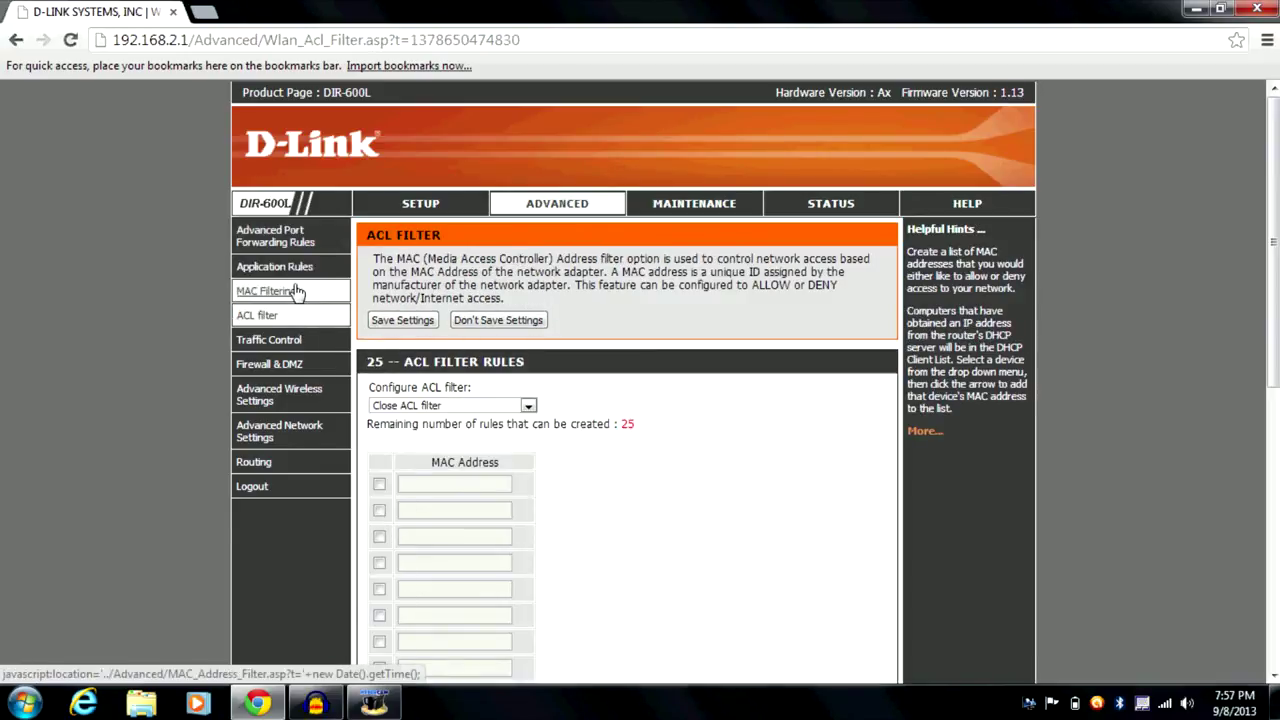
pyautogui.click(296, 290)
pyautogui.click(296, 258)
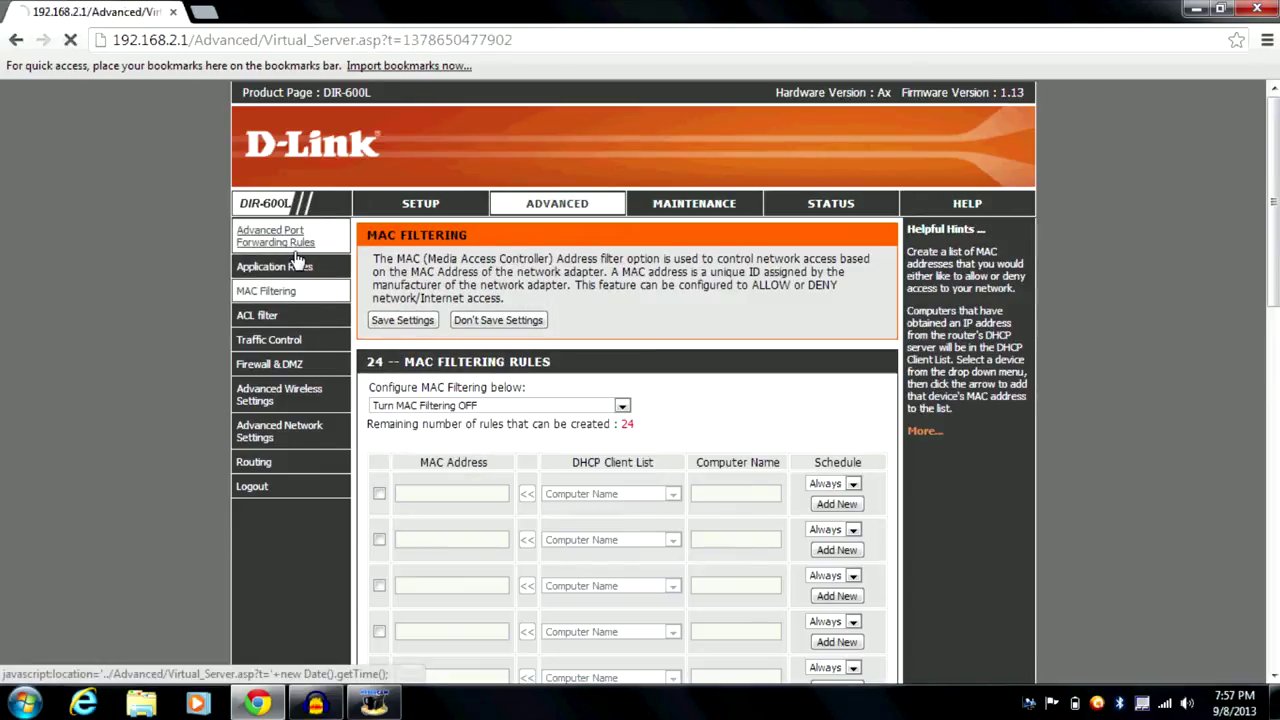
pyautogui.click(304, 272)
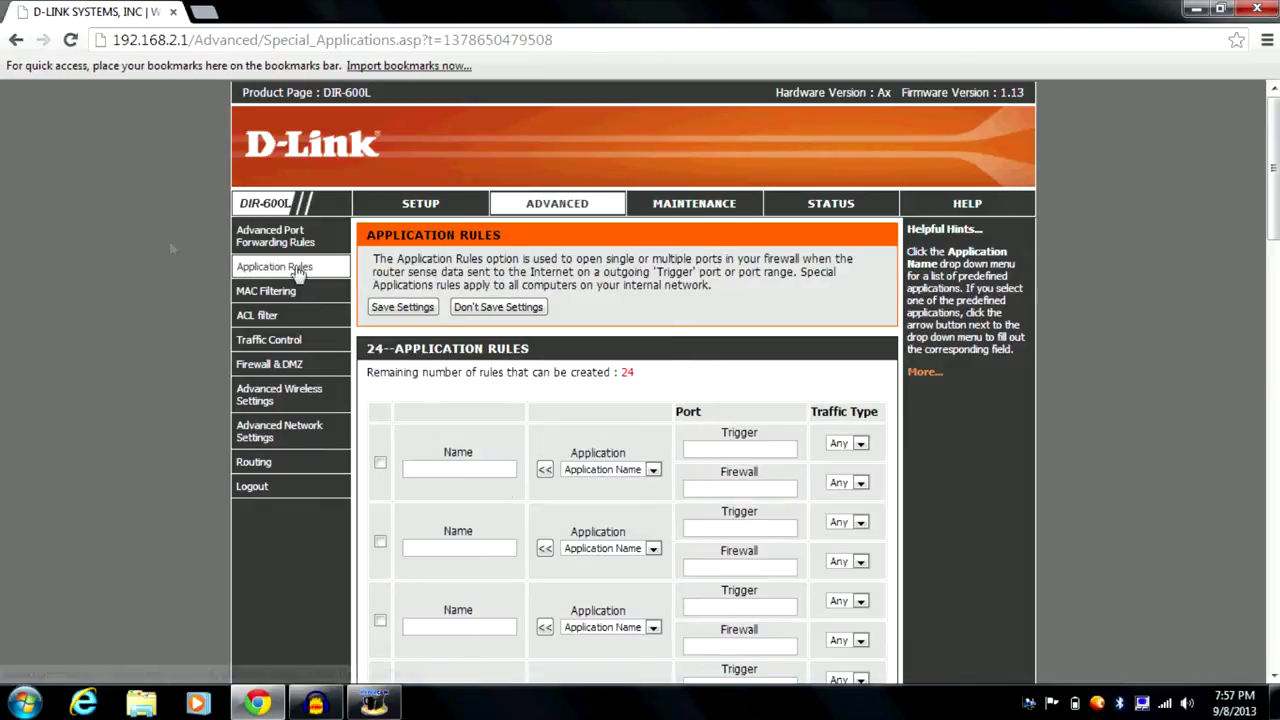
# - Visit Advanced Port Forwarding Rules, then open Traffic Control with 0 kbps bandwidth fields
pyautogui.rightClick(169, 238)
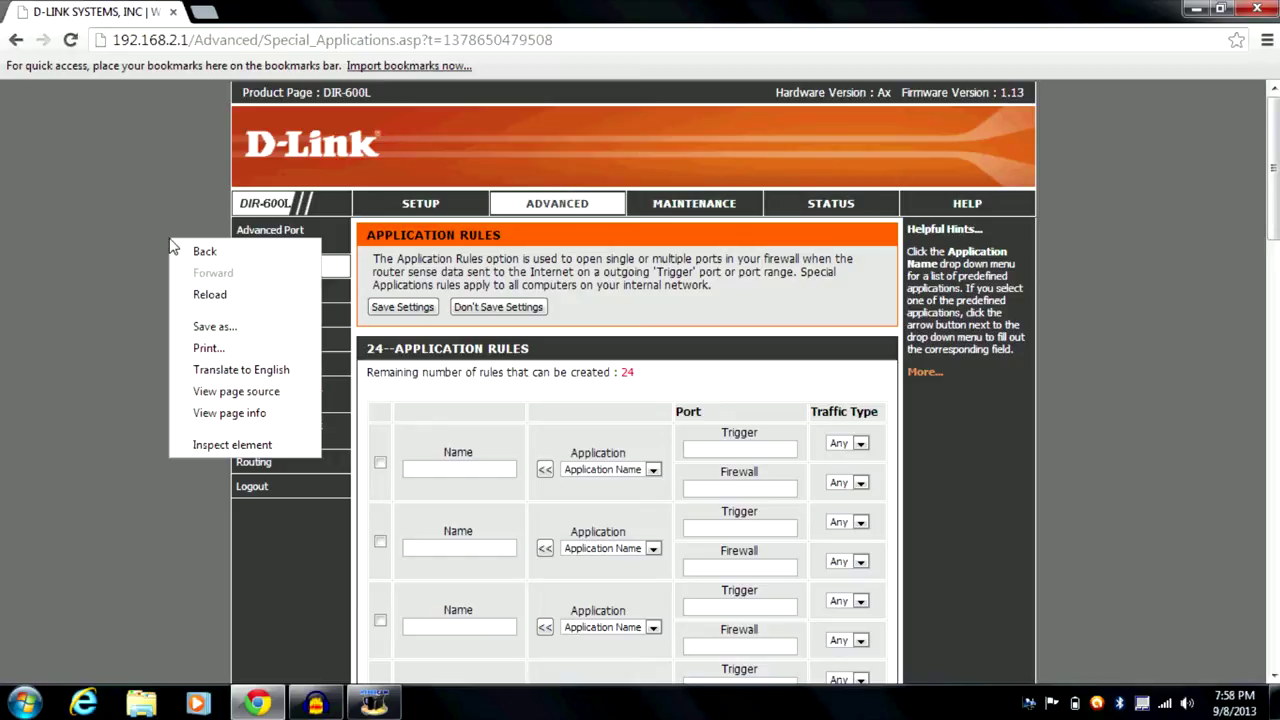
pyautogui.click(144, 217)
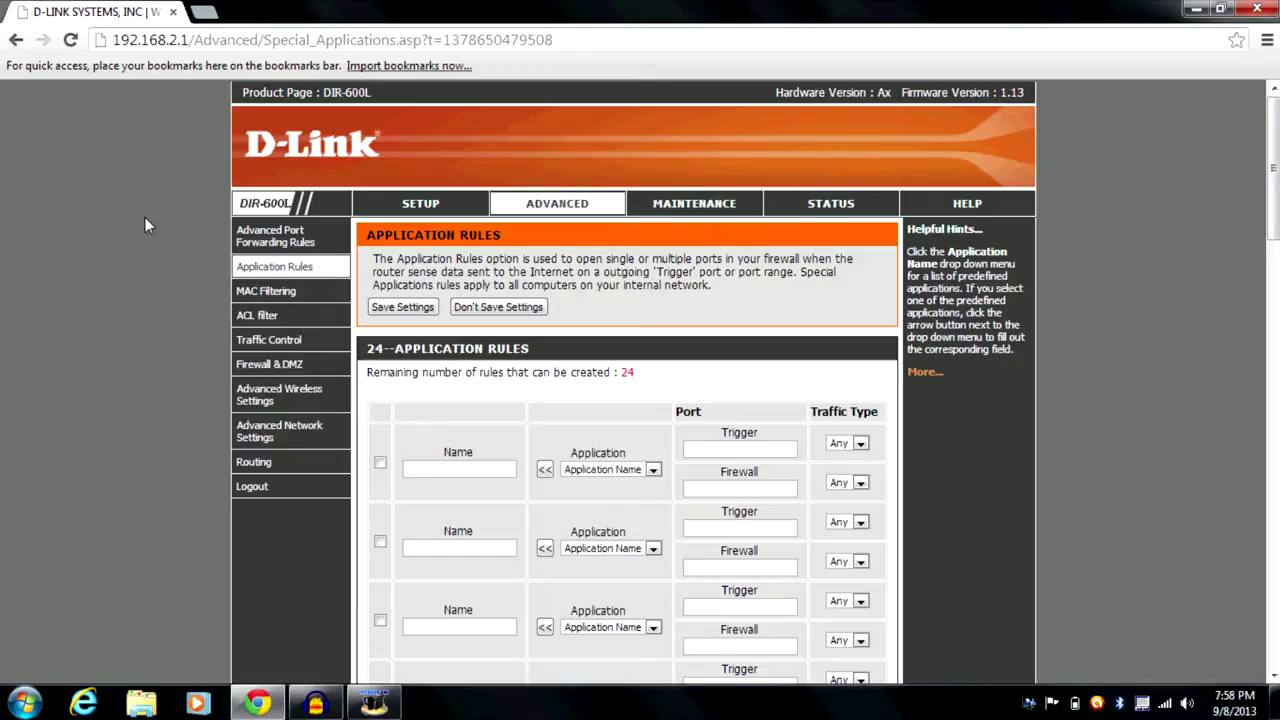
pyautogui.rightClick(146, 198)
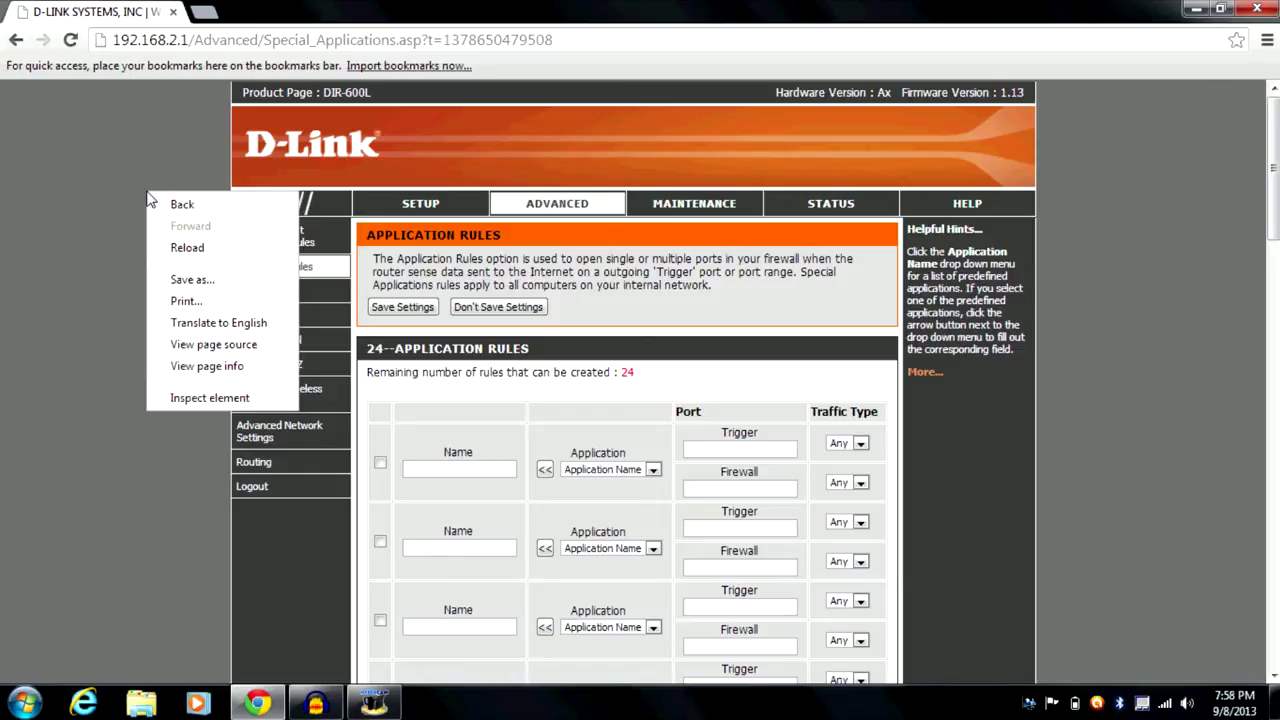
pyautogui.click(148, 198)
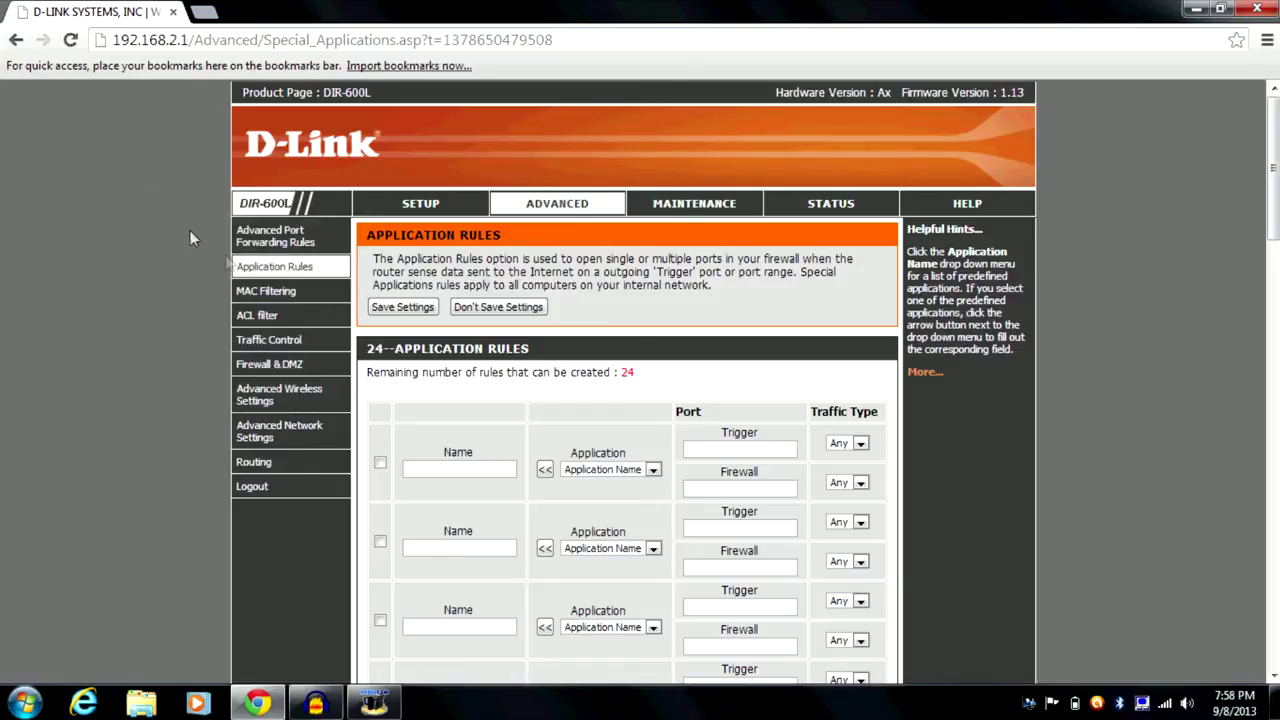
pyautogui.click(252, 236)
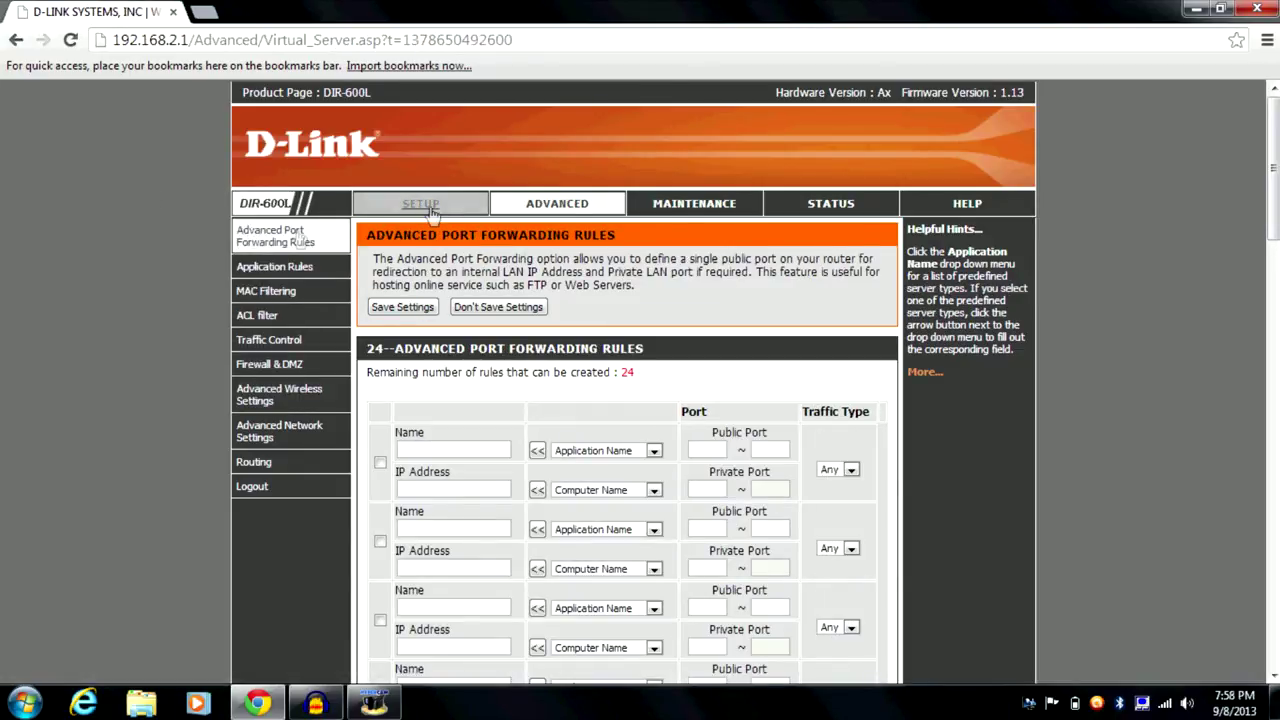
pyautogui.click(268, 340)
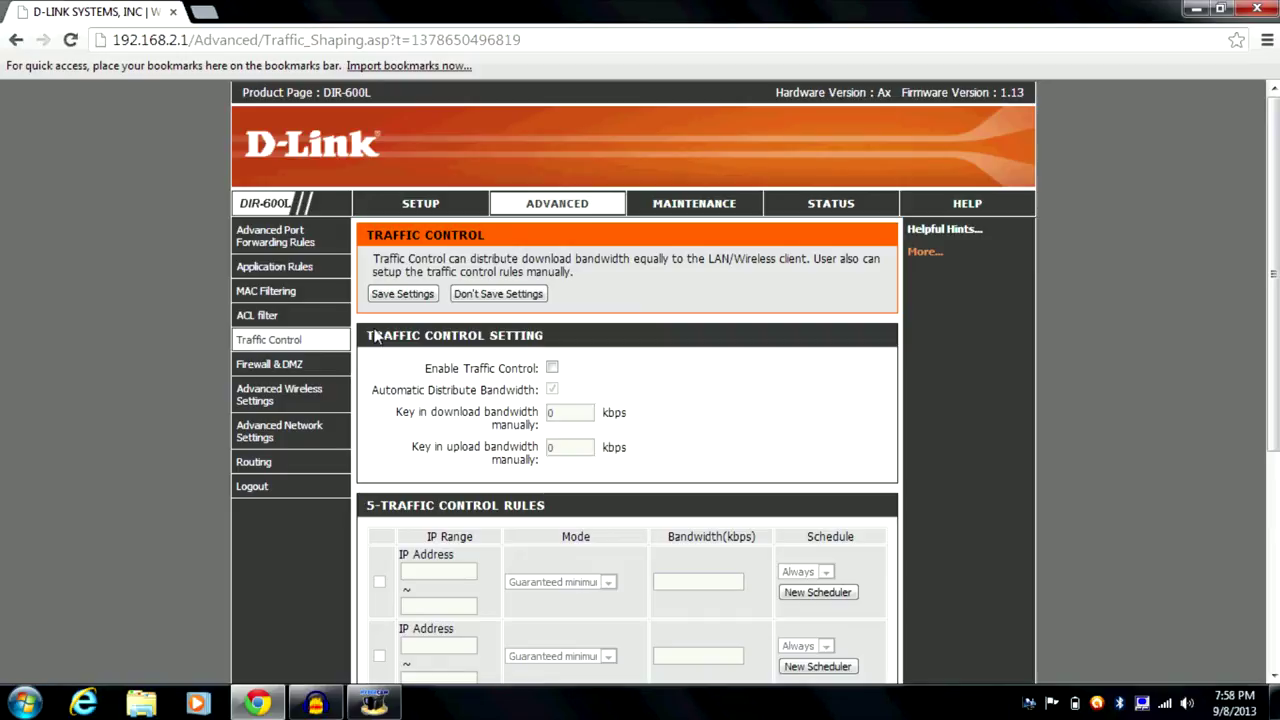
# - Tick Enable Traffic Control and edit the download bandwidth, then go to Firewall & DMZ
pyautogui.click(552, 369)
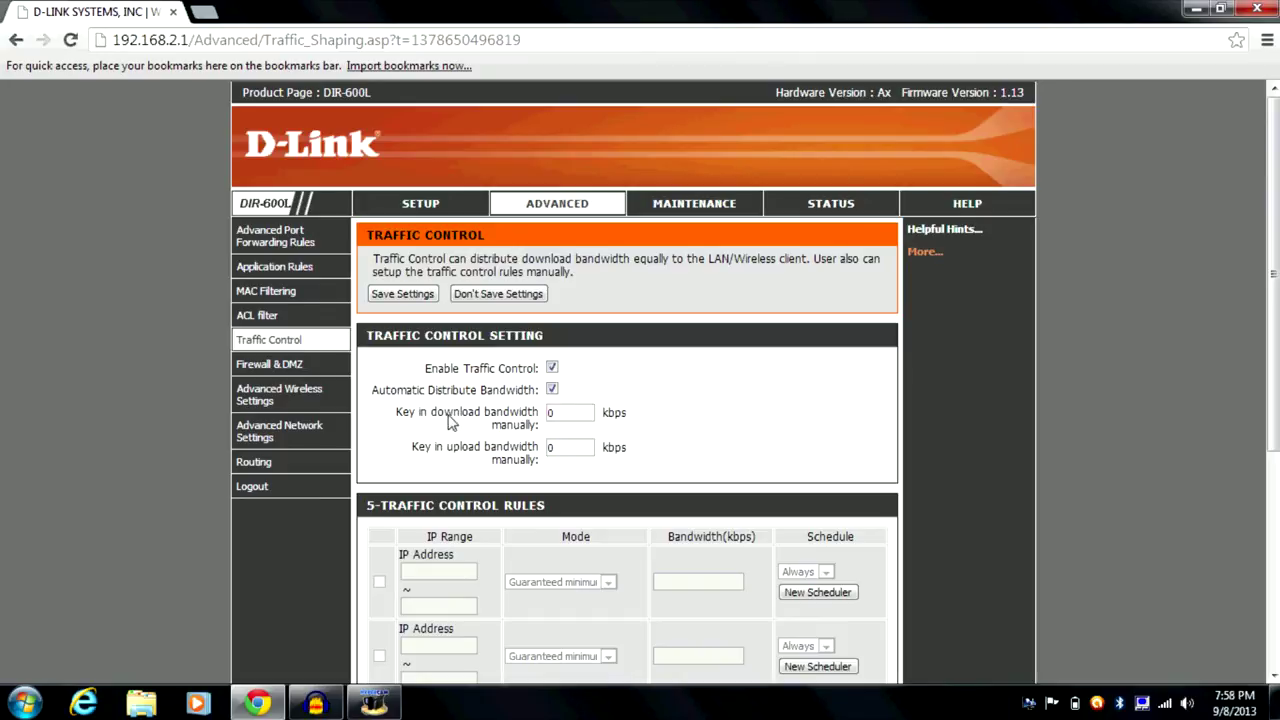
pyautogui.click(590, 412)
pyautogui.click(321, 367)
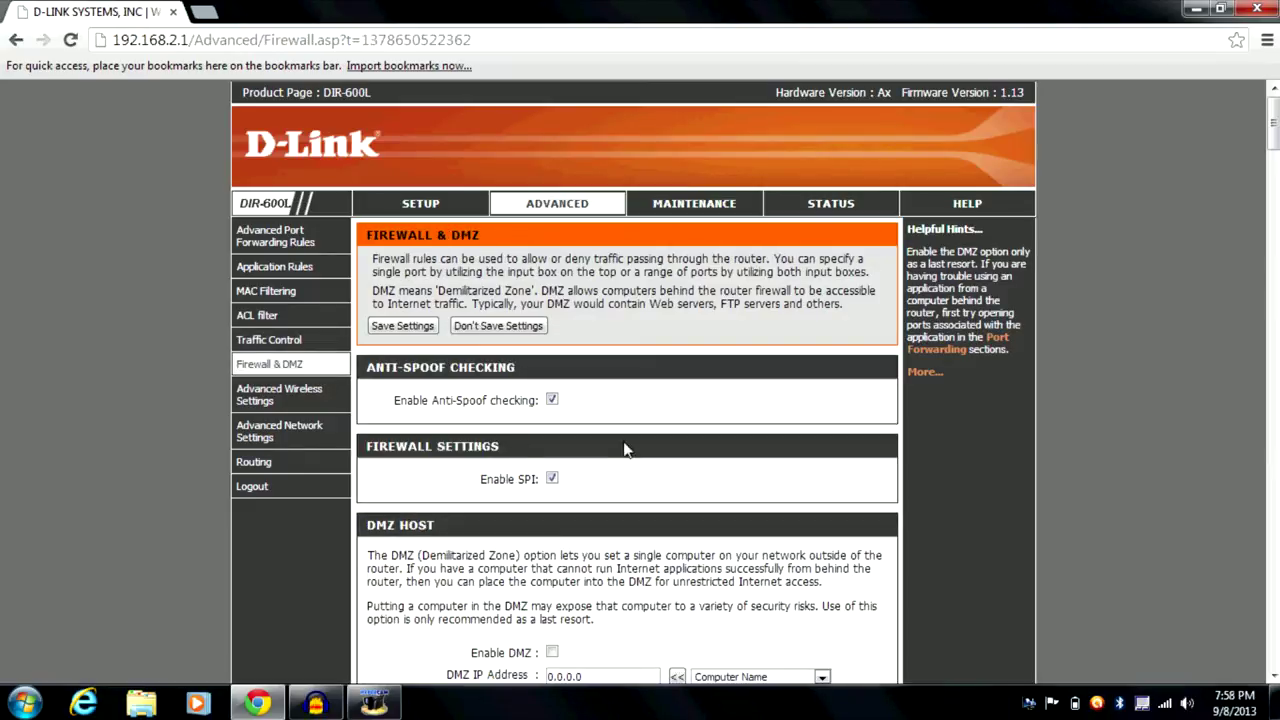
# - Look over the Firewall & DMZ options, then open Advanced Wireless Settings
pyautogui.scroll(-3, 610, 455)
pyautogui.scroll(3, 608, 457)
pyautogui.scroll(-3, 608, 457)
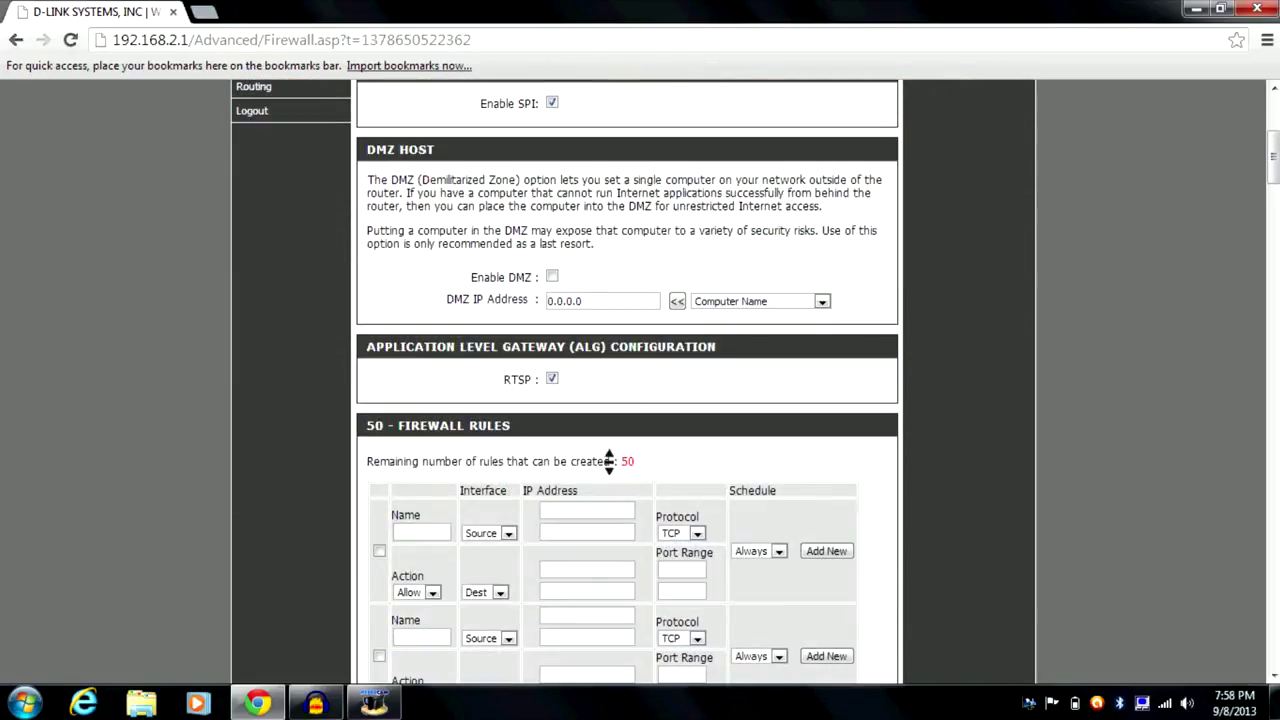
pyautogui.scroll(3, 608, 461)
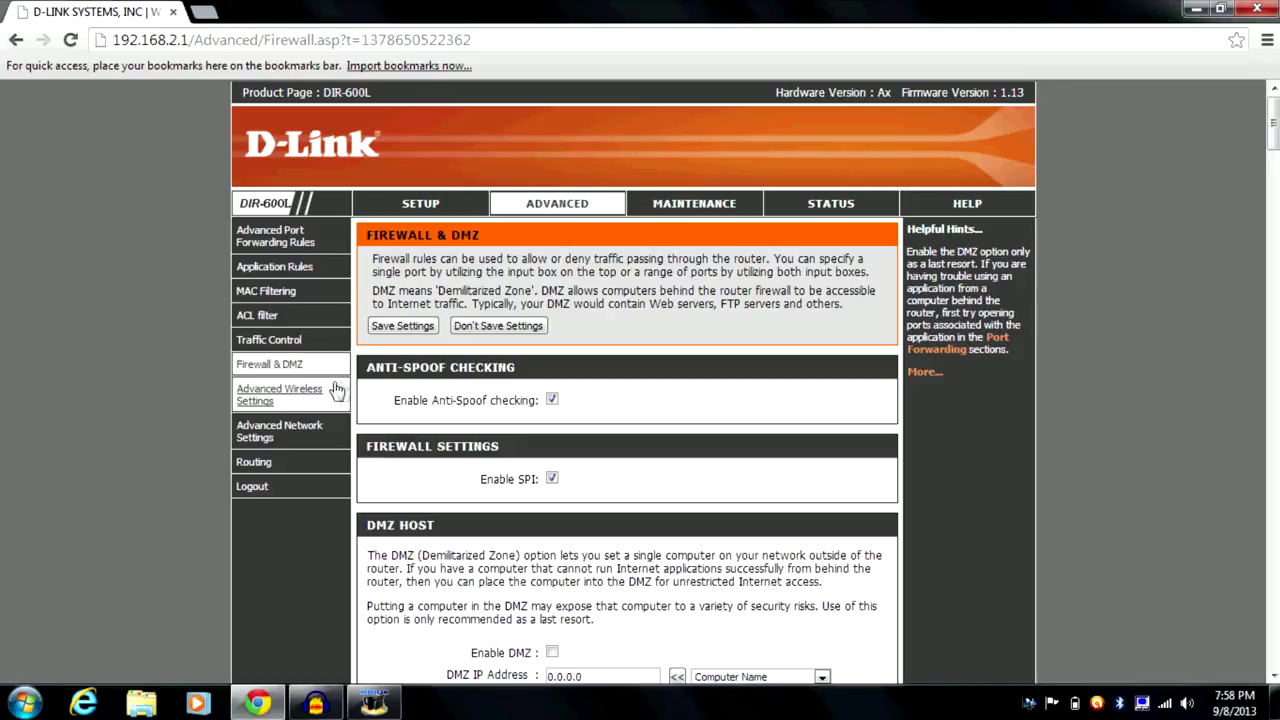
pyautogui.click(337, 390)
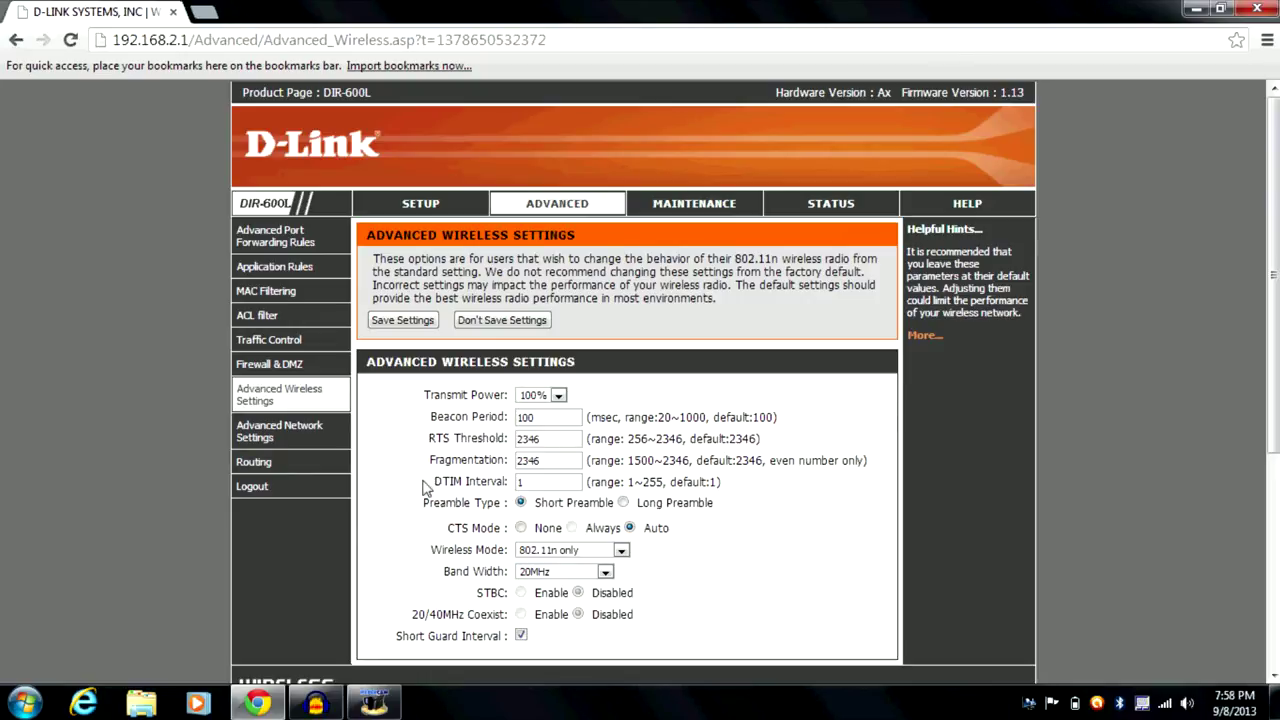
# - Check the Transmit Power and Wireless Mode lists, keeping 100% and 802.11n only
pyautogui.click(557, 400)
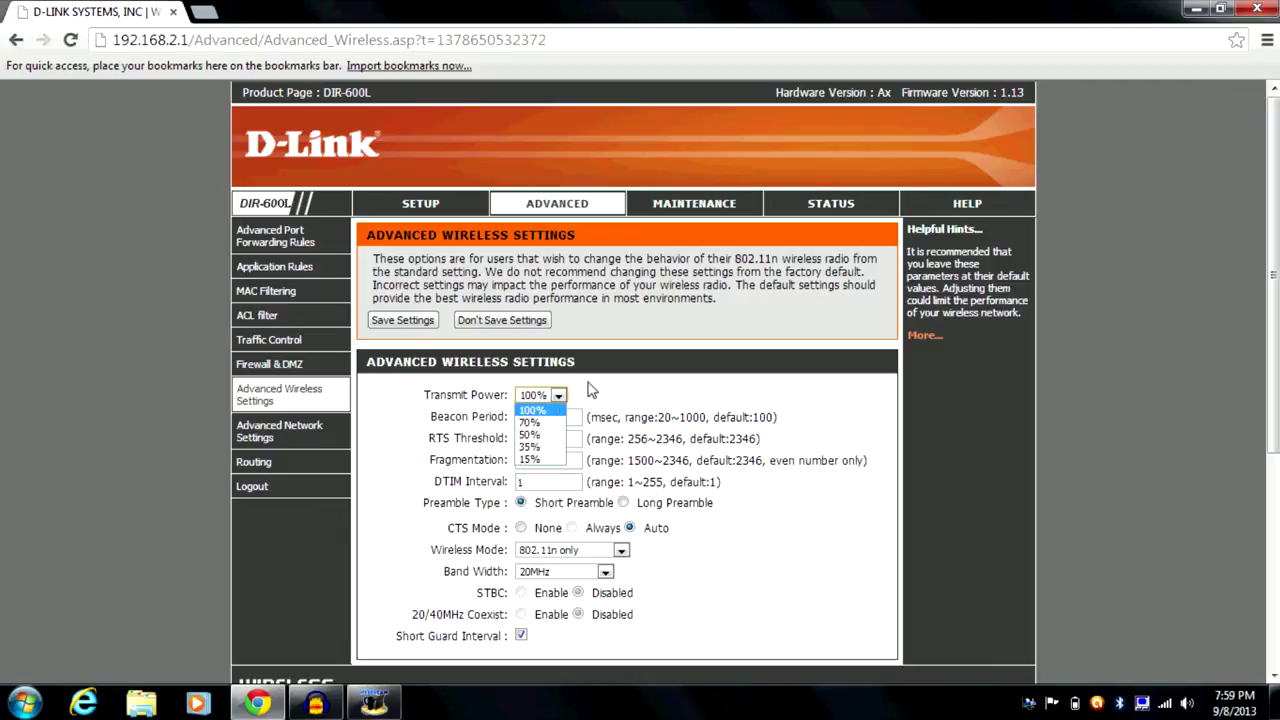
pyautogui.click(605, 384)
pyautogui.click(553, 398)
pyautogui.click(652, 333)
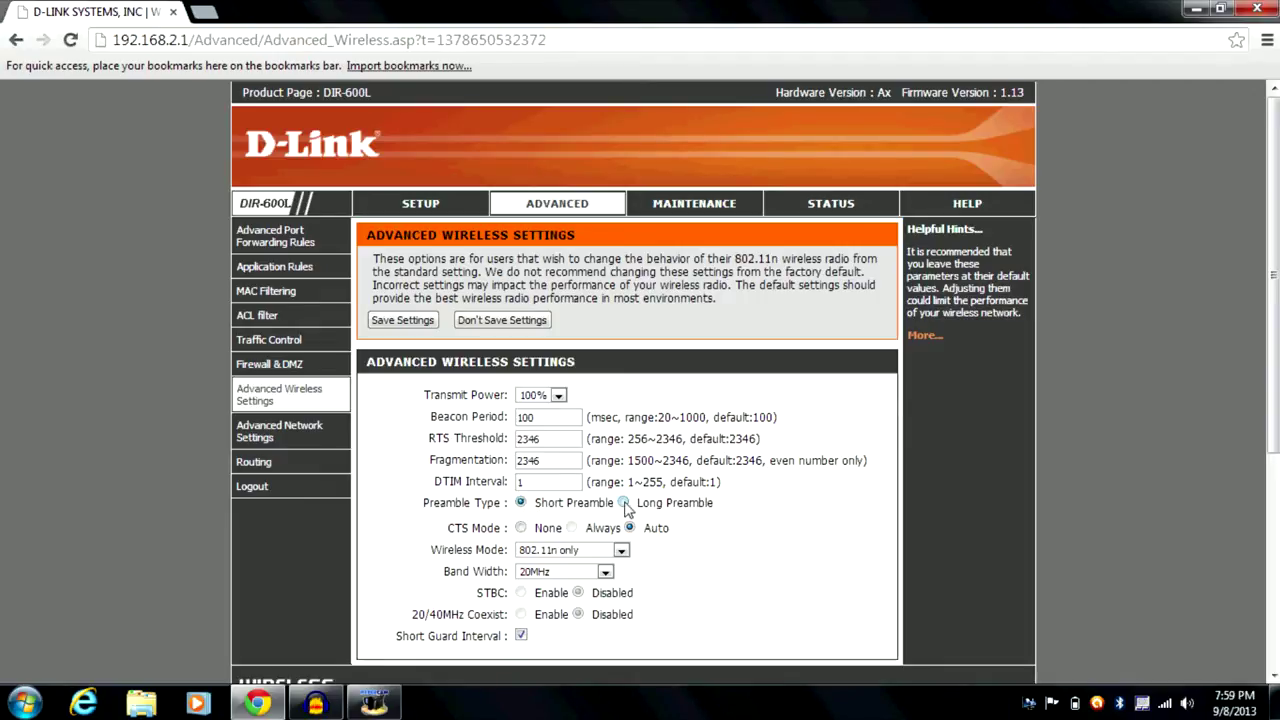
pyautogui.click(562, 553)
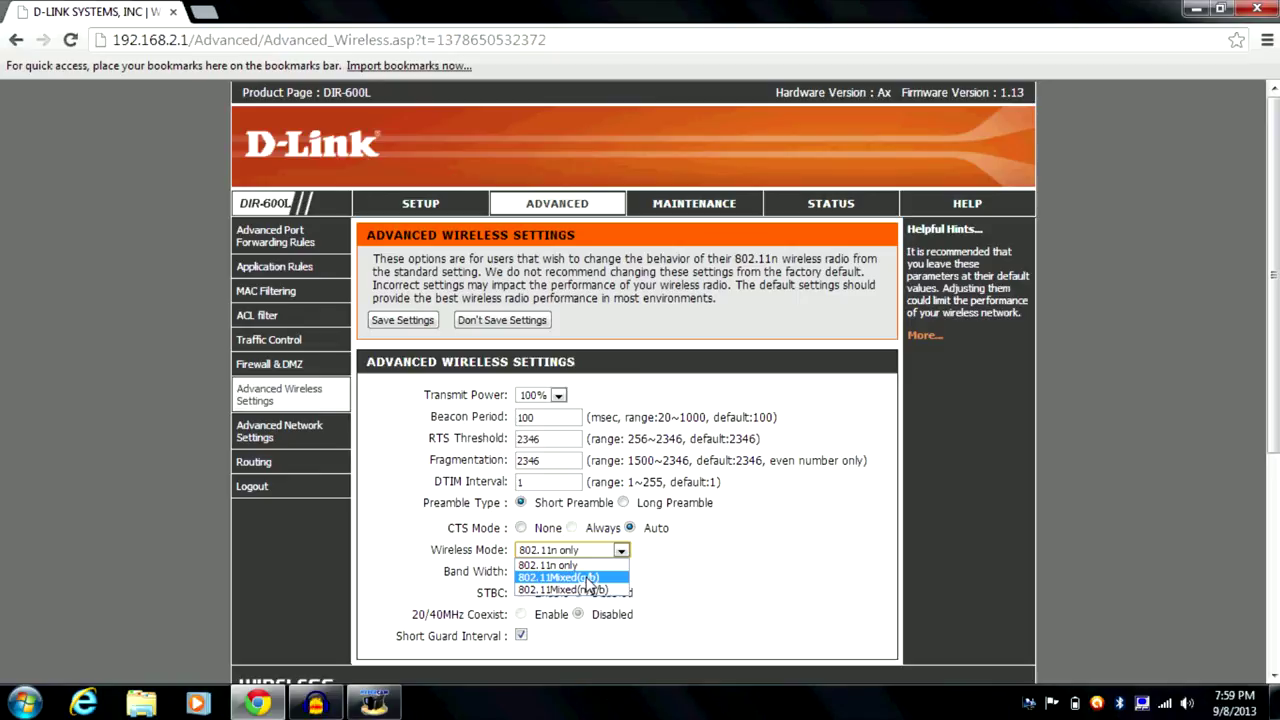
pyautogui.click(680, 590)
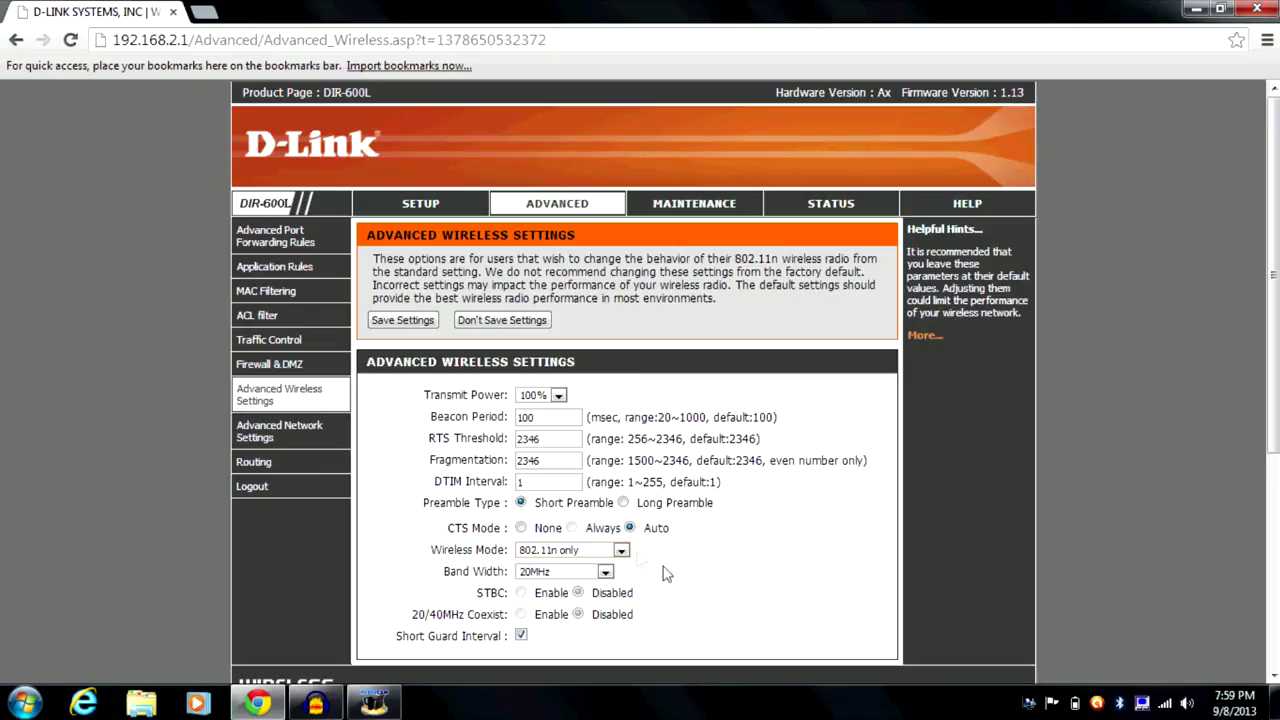
# - Scroll through Advanced Network Settings, then go to the Maintenance Device Administration page
pyautogui.click(313, 433)
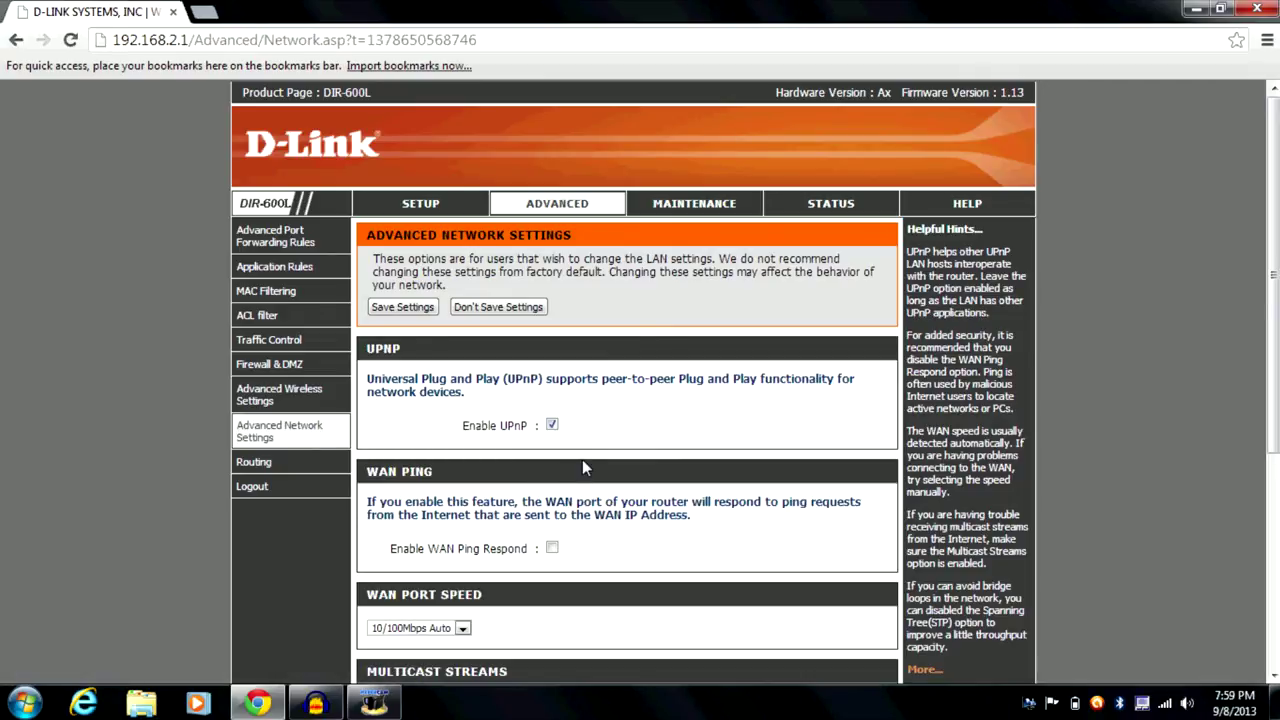
pyautogui.scroll(-3, 584, 467)
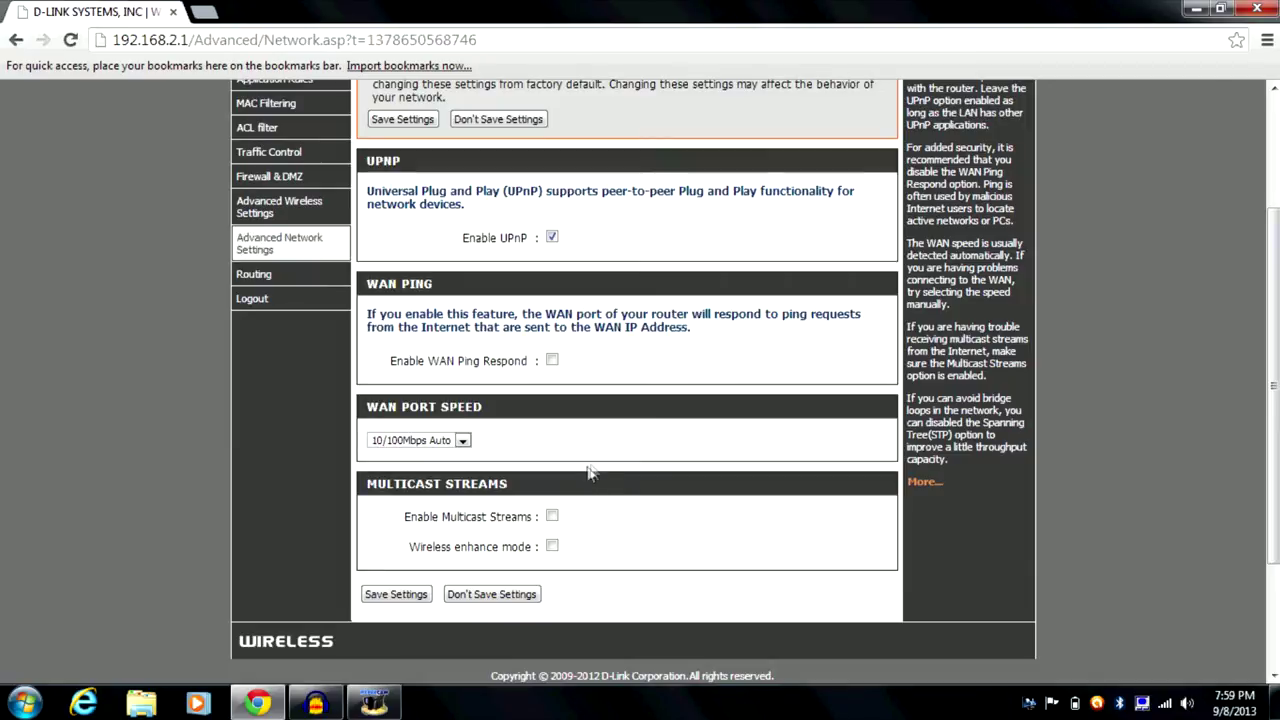
pyautogui.scroll(3, 590, 470)
pyautogui.click(677, 212)
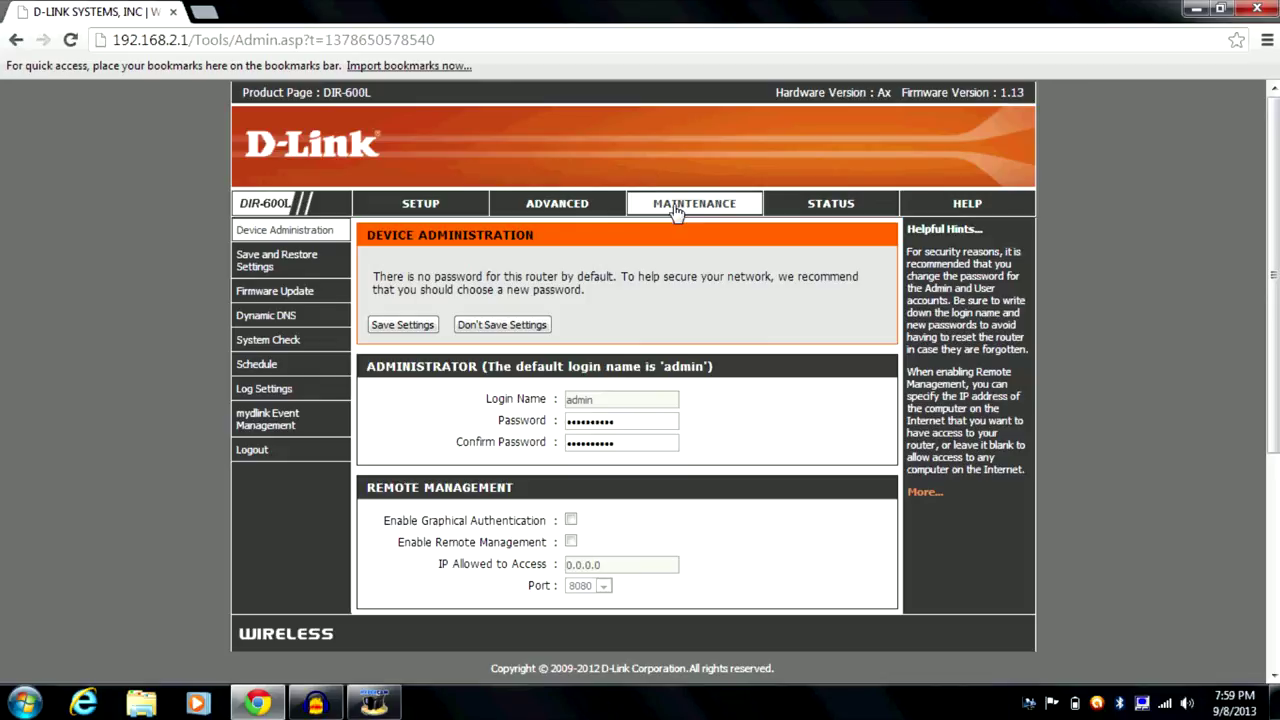
# - Look through the Save and Restore, Firmware Update (version 1.13) and Dynamic DNS pages
pyautogui.click(283, 276)
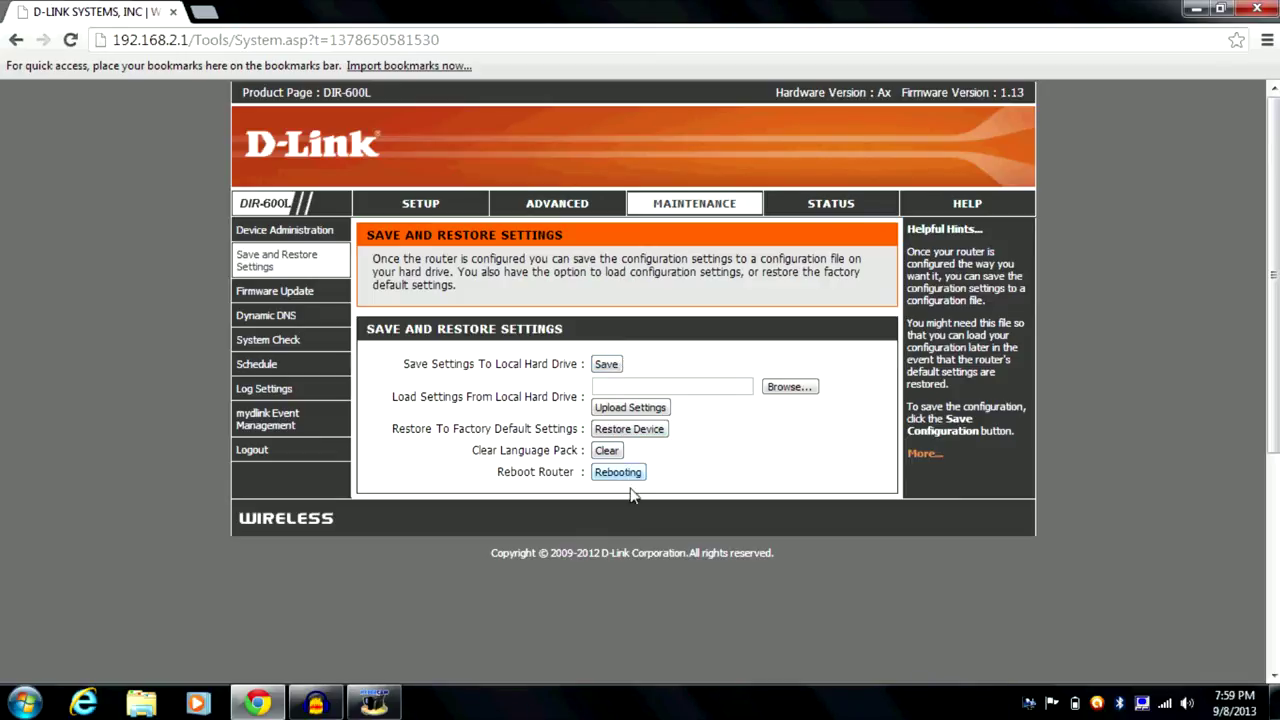
pyautogui.click(271, 291)
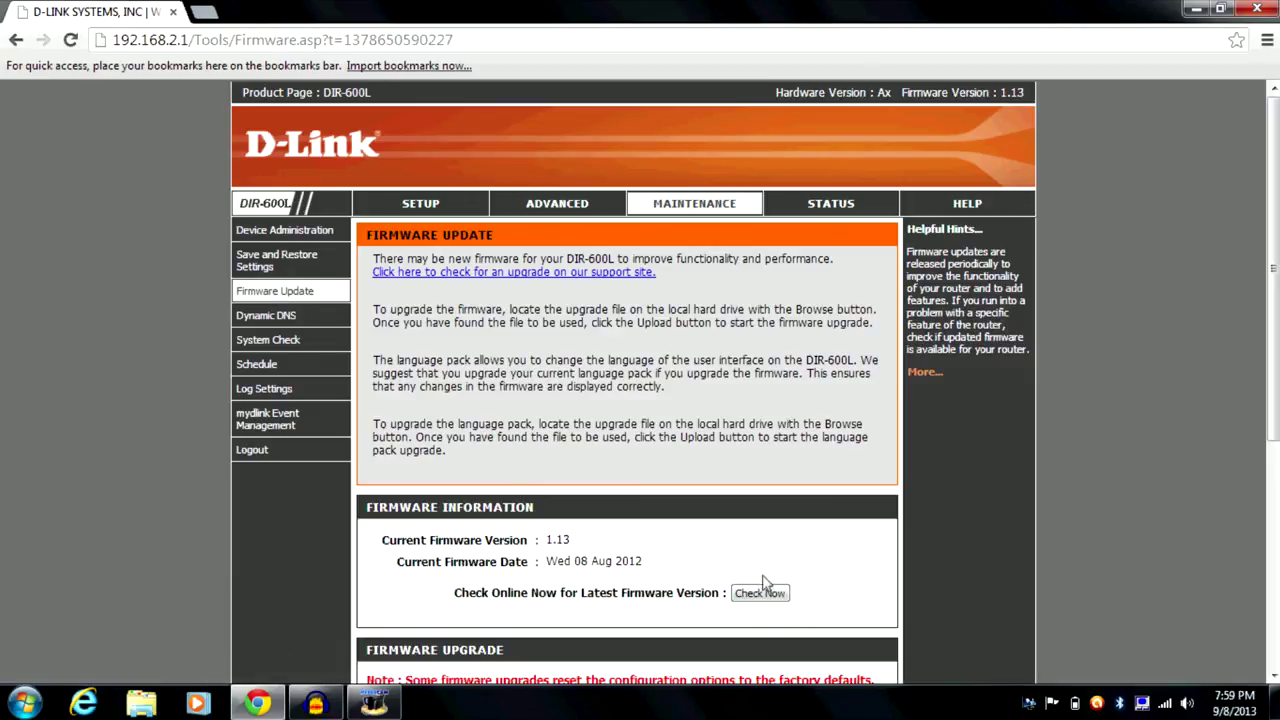
pyautogui.click(300, 317)
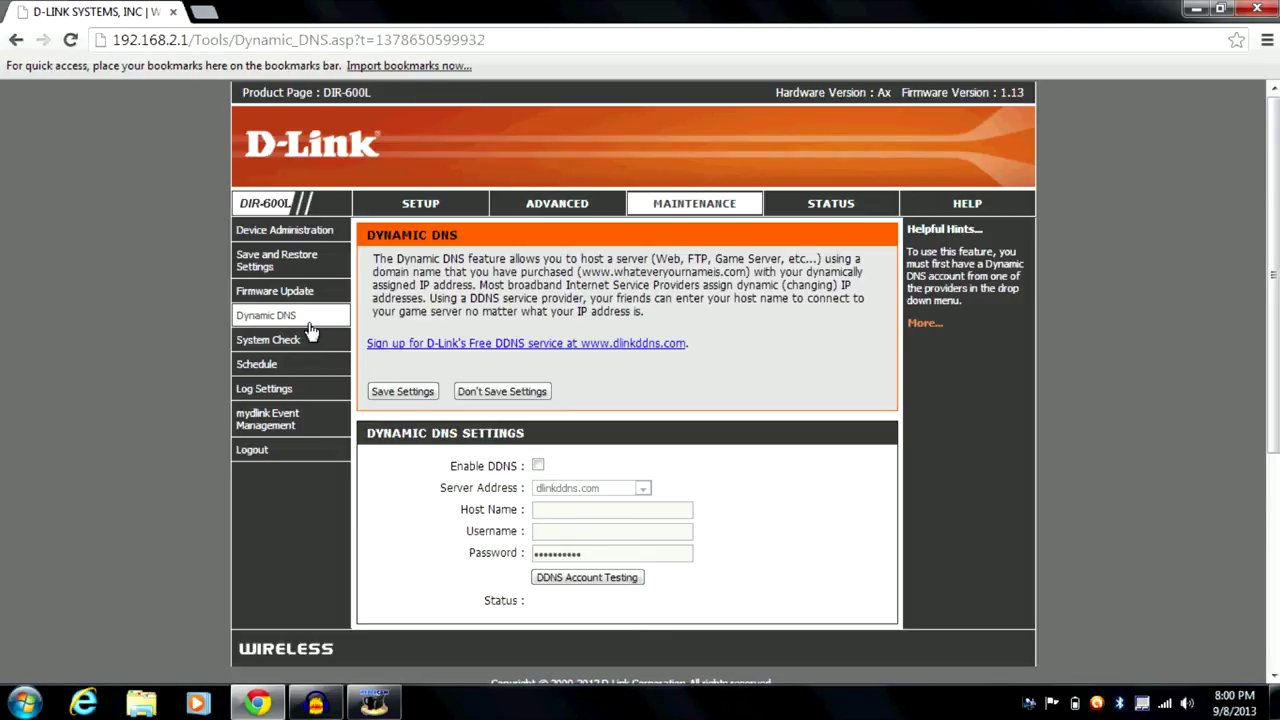
# - Visit the mydlink Event Management, System Check and Schedule pages
pyautogui.click(297, 418)
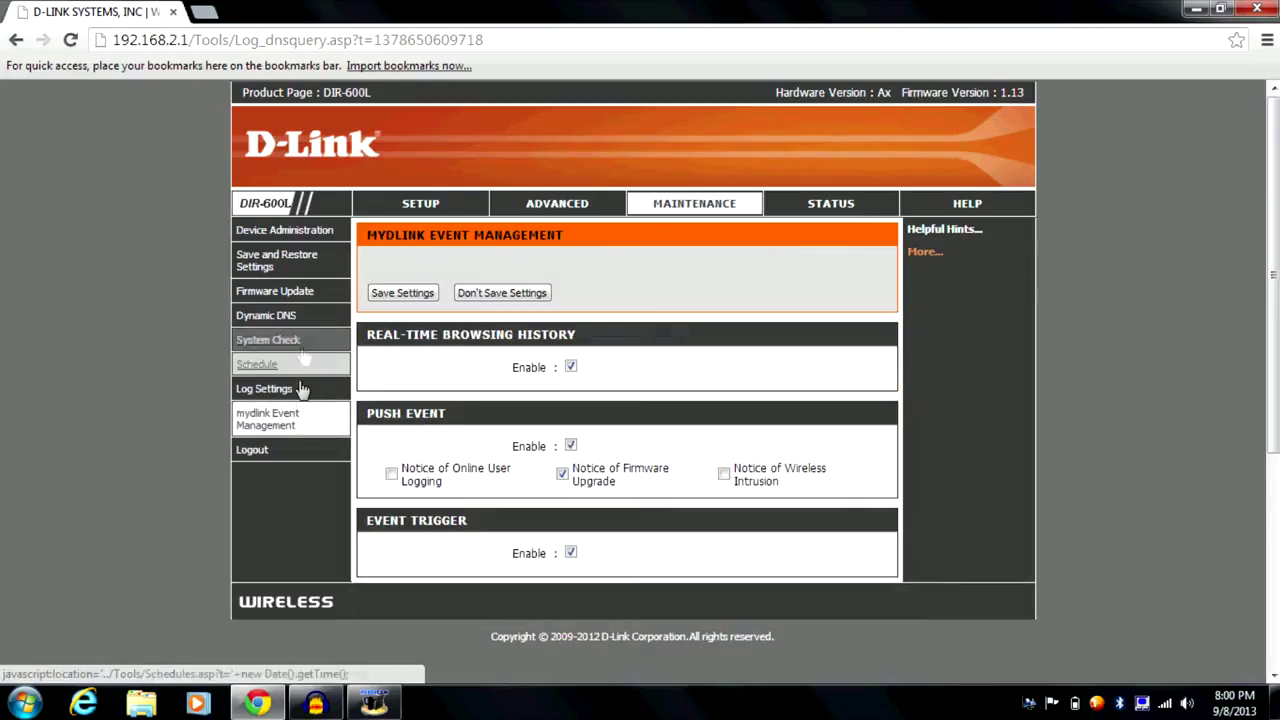
pyautogui.click(305, 341)
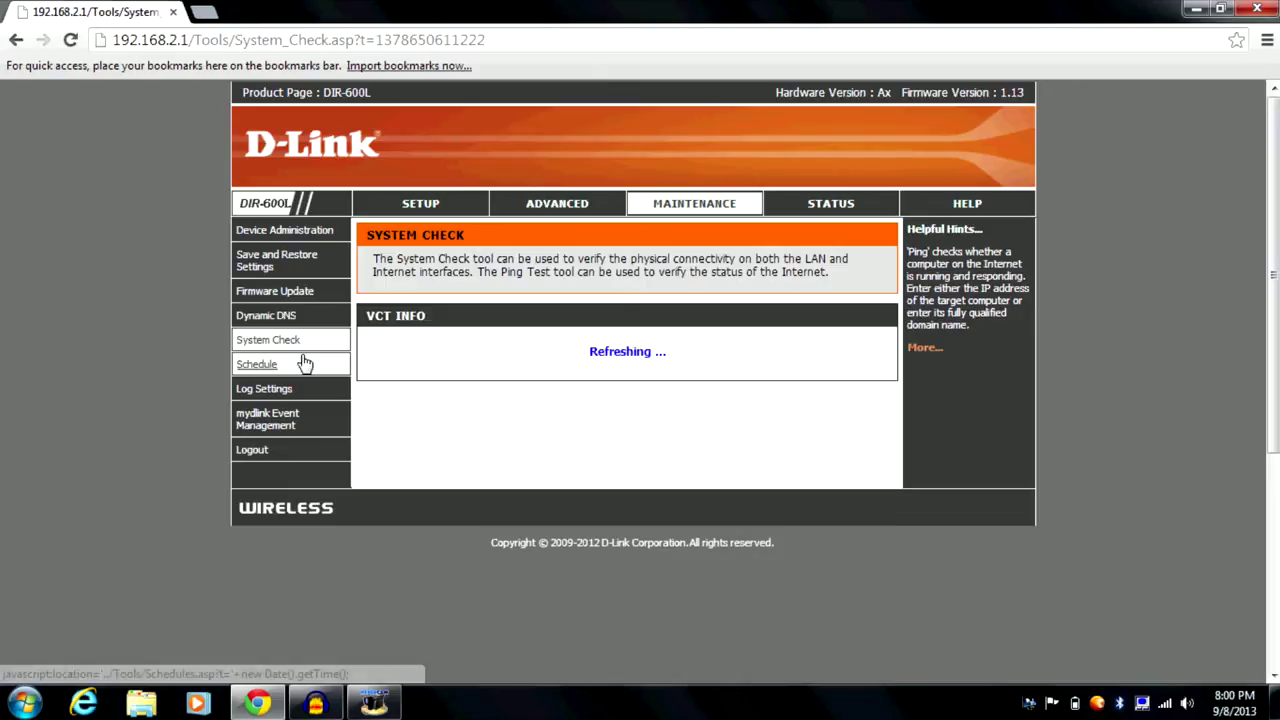
pyautogui.click(305, 364)
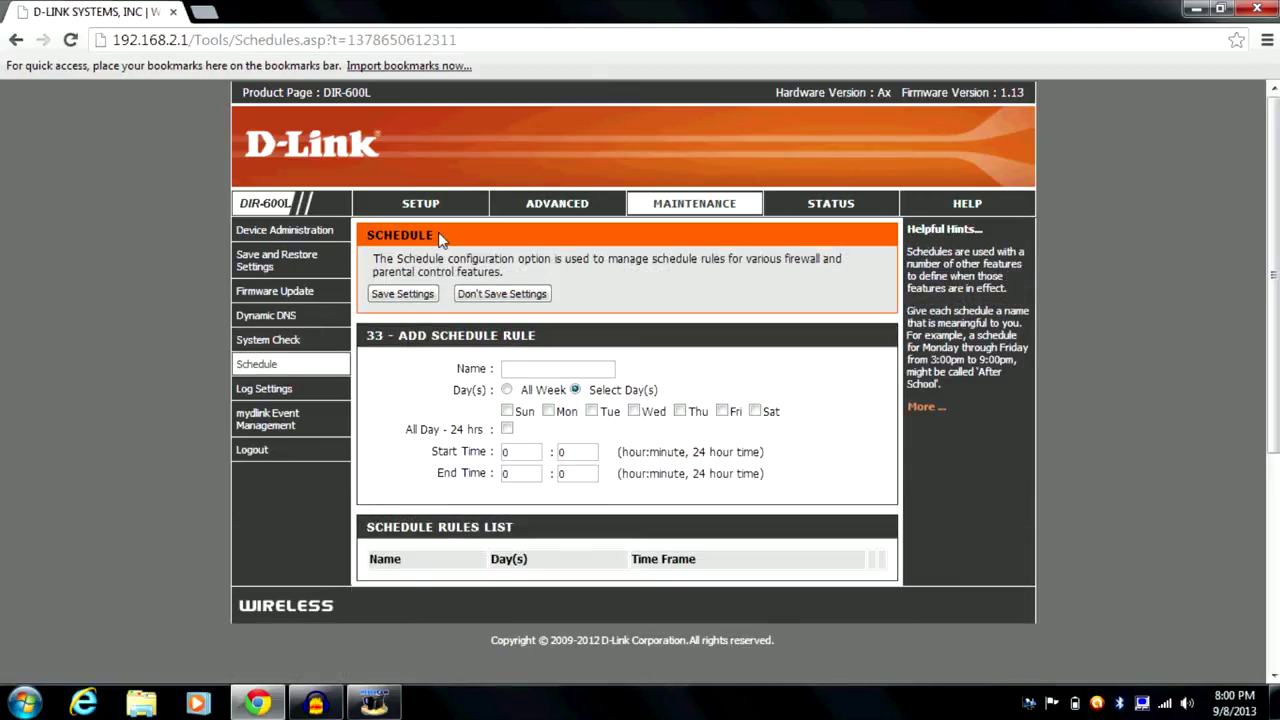
# - Try the All Day - 24 hrs option on the new schedule rule twice, leaving it unchecked
pyautogui.click(523, 371)
pyautogui.click(510, 455)
pyautogui.click(508, 430)
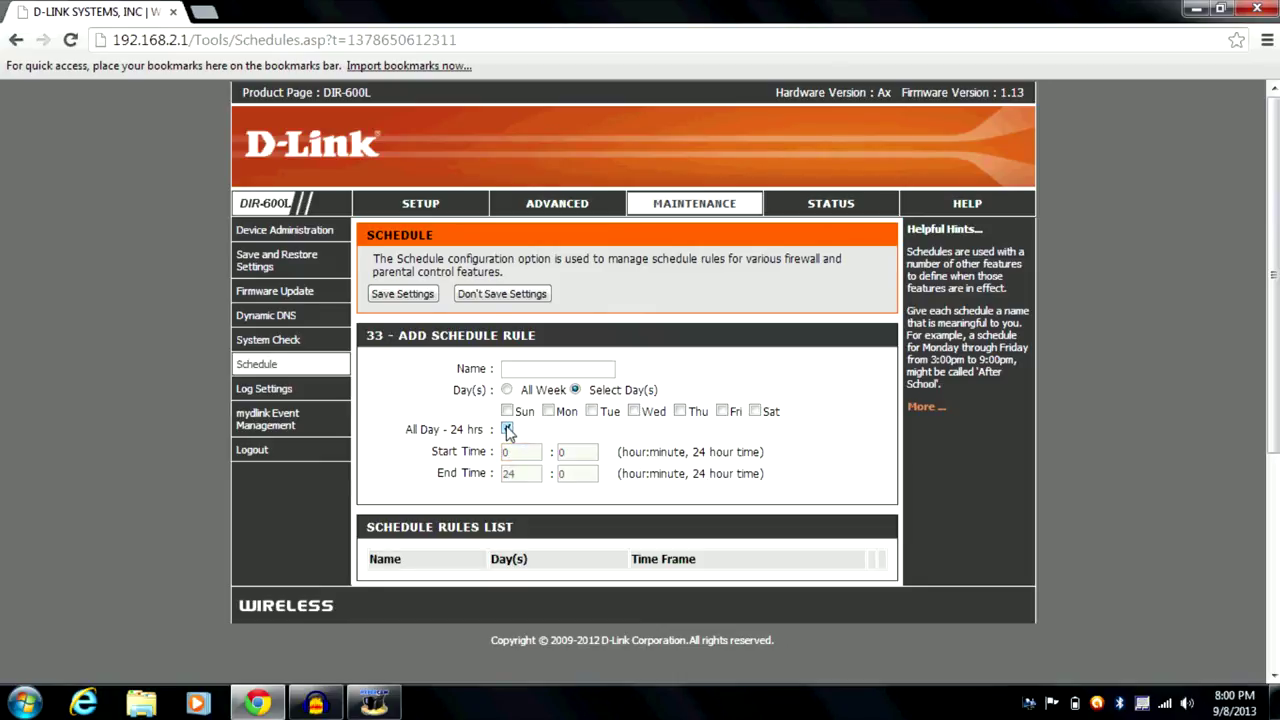
pyautogui.click(508, 430)
pyautogui.click(508, 430)
pyautogui.click(508, 431)
# - View Log Settings, glance at mydlink Event Management, then return to Log Settings
pyautogui.click(298, 395)
pyautogui.click(308, 425)
pyautogui.click(312, 392)
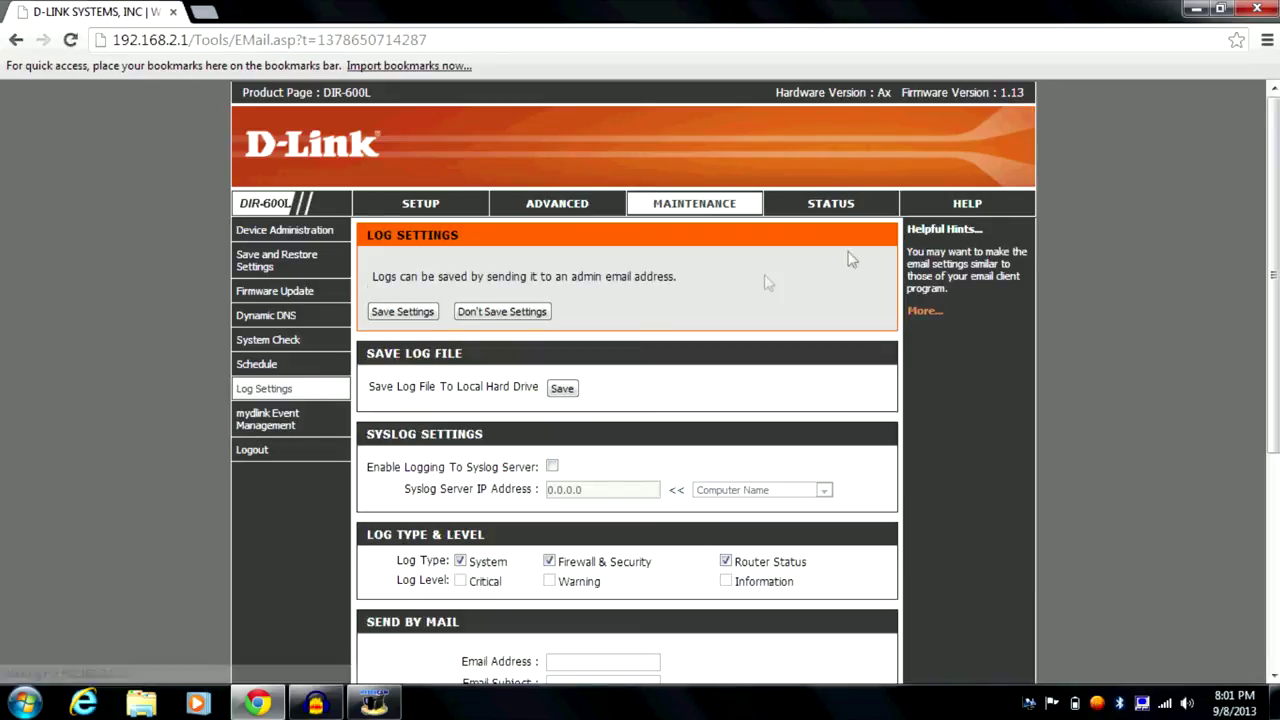
pyautogui.click(826, 203)
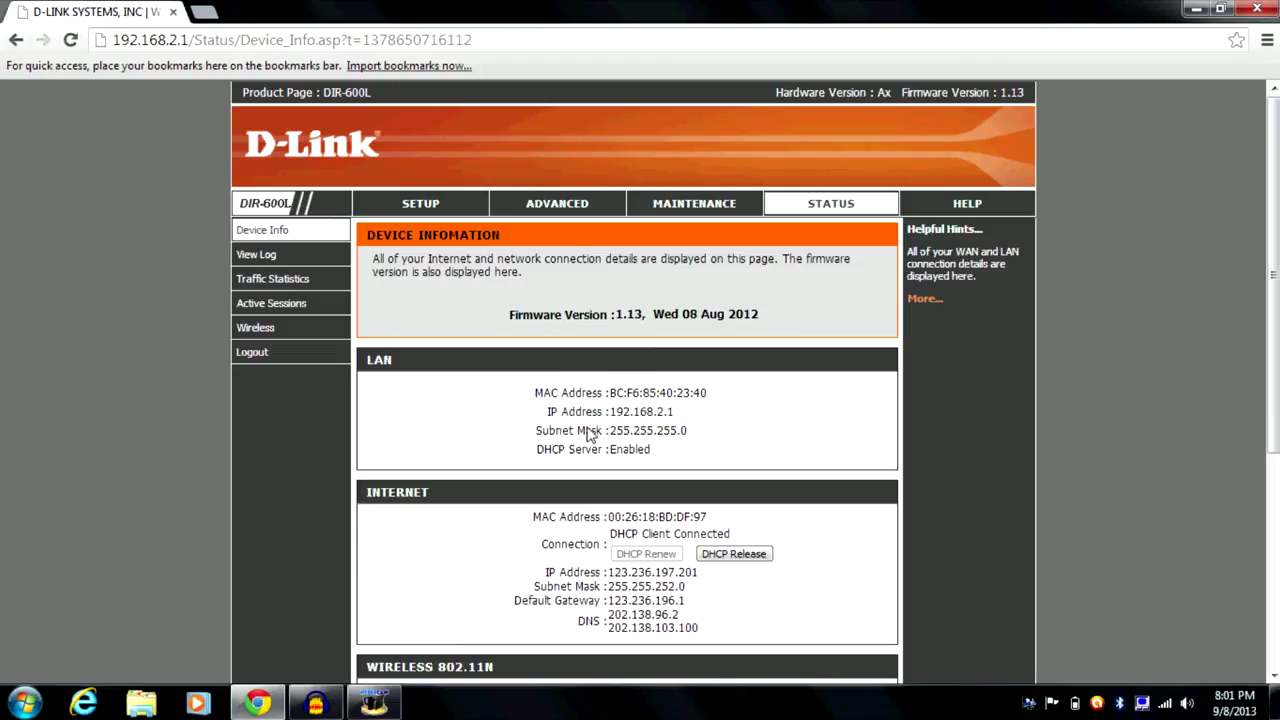
# - Scroll through the Status Device Info page and view the connected wireless clients list
pyautogui.scroll(-3, 586, 428)
pyautogui.scroll(3, 591, 437)
pyautogui.scroll(-4, 440, 650)
pyautogui.scroll(4, 447, 643)
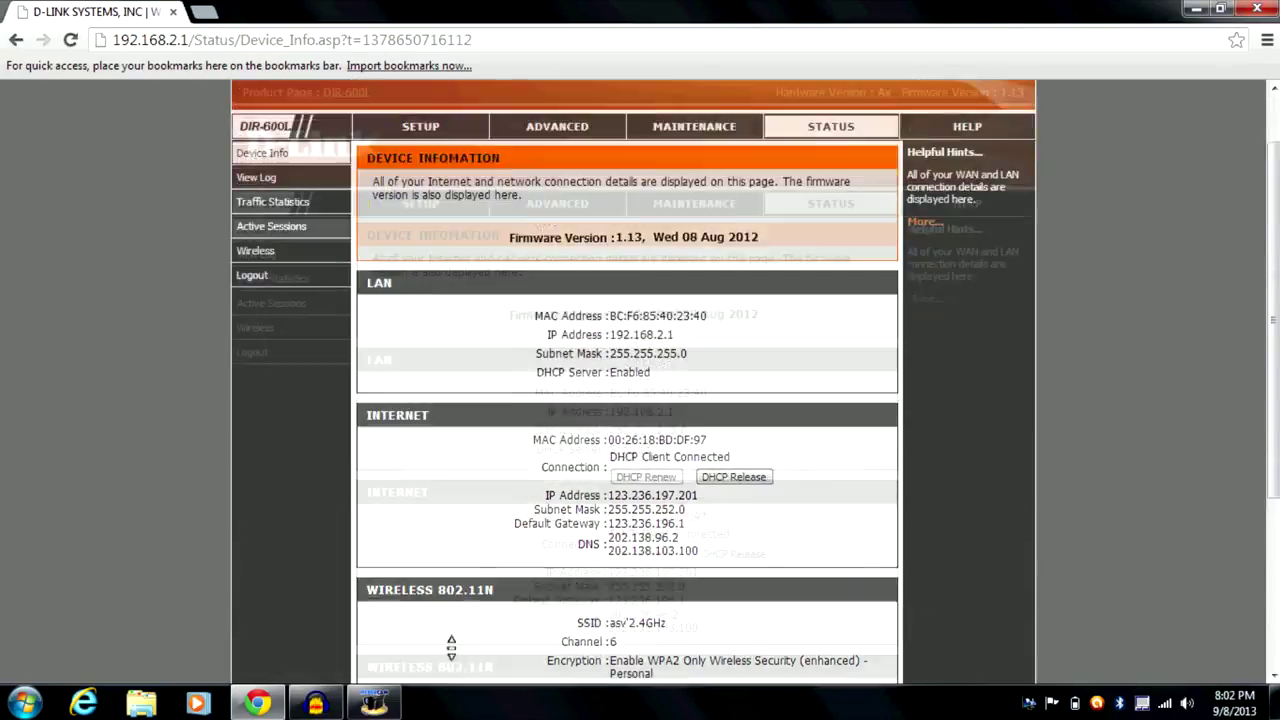
pyautogui.click(307, 329)
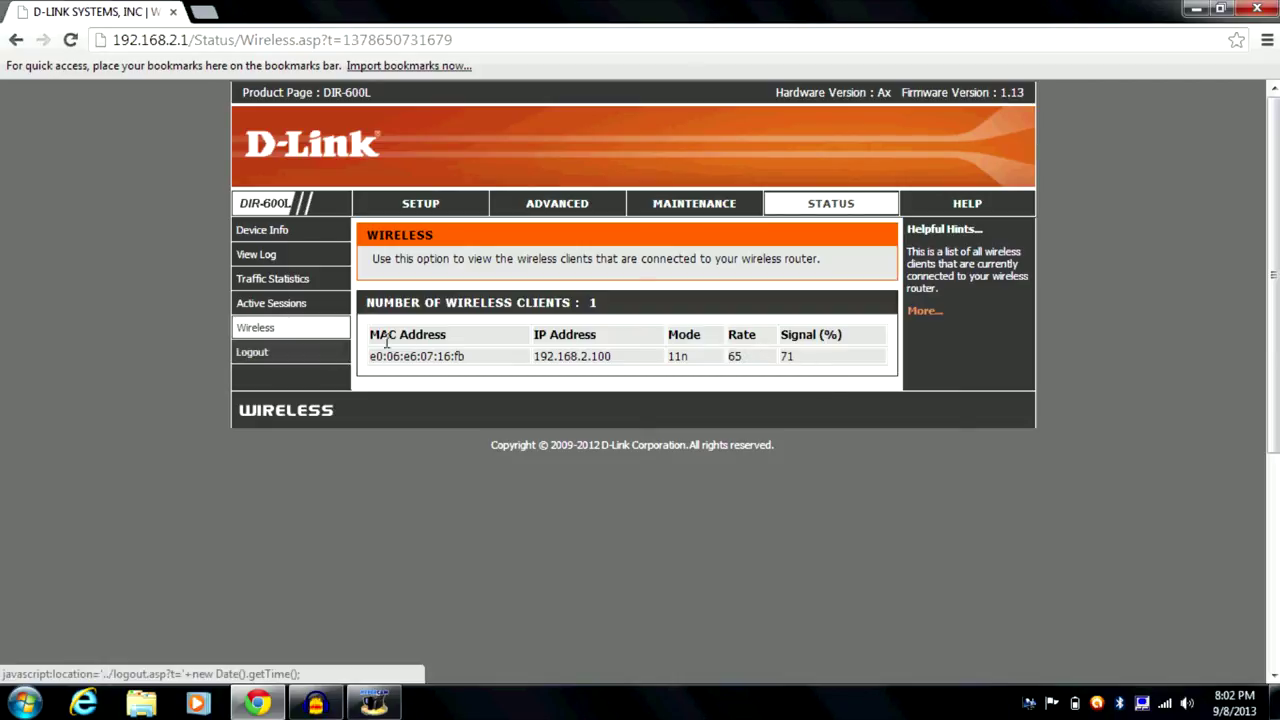
pyautogui.click(970, 208)
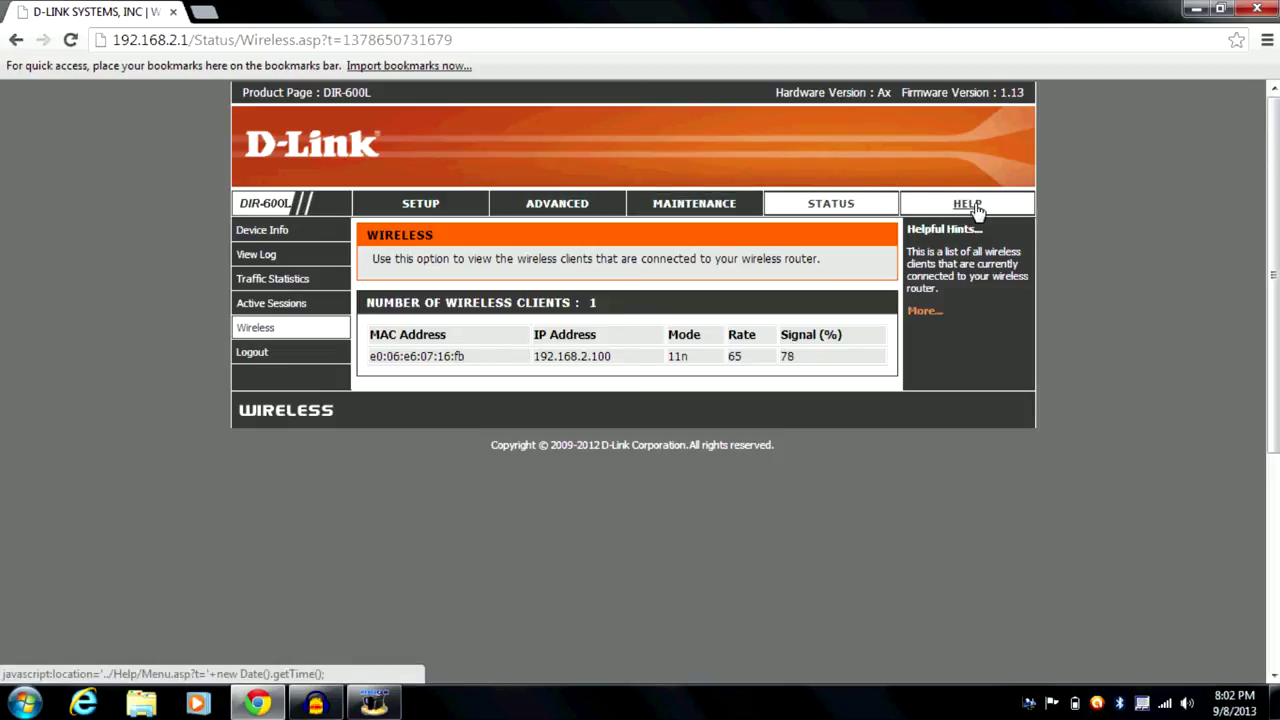
# - Browse the Help topics, briefly read Internet Connection help, then log out of the router
pyautogui.scroll(-3, 763, 286)
pyautogui.scroll(3, 763, 286)
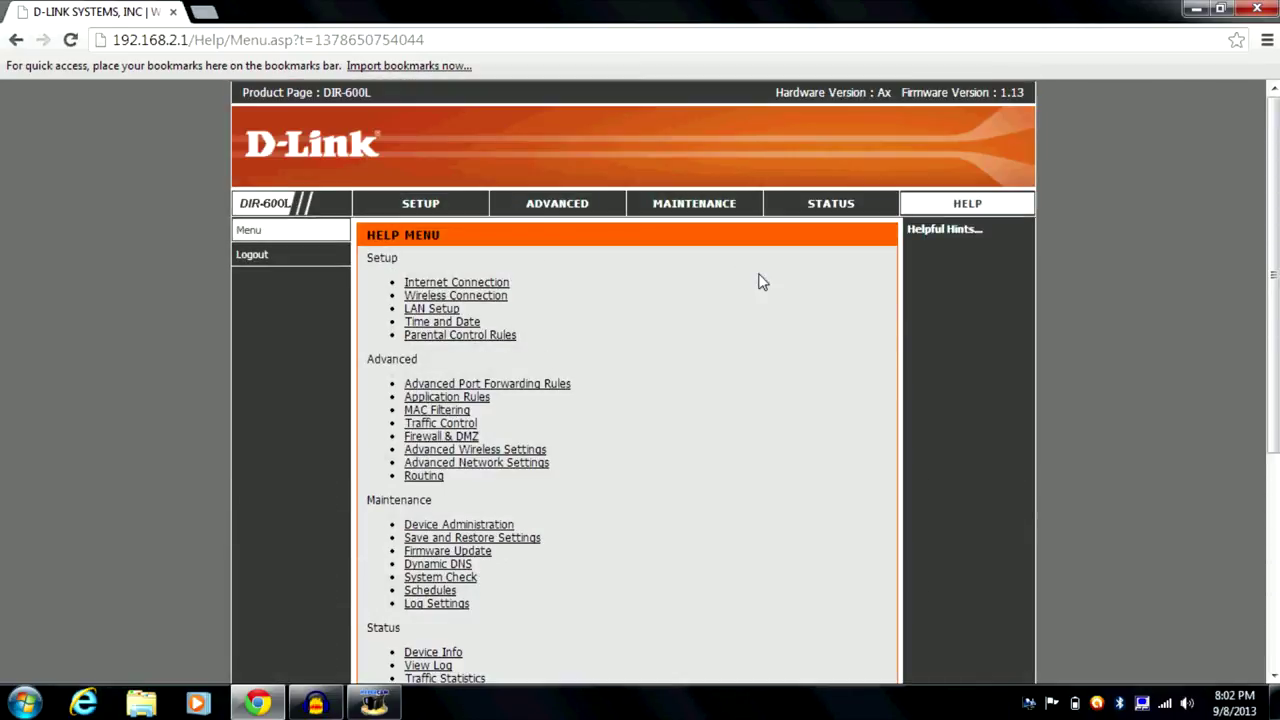
pyautogui.click(491, 288)
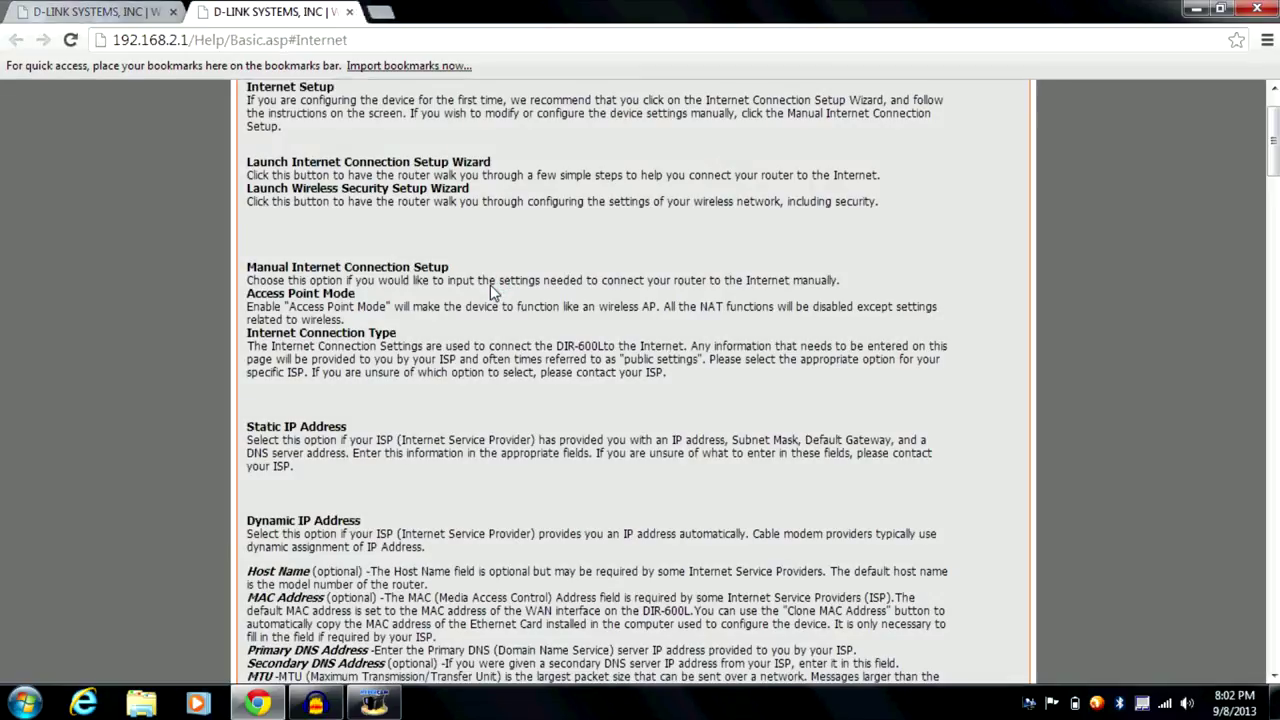
pyautogui.click(354, 13)
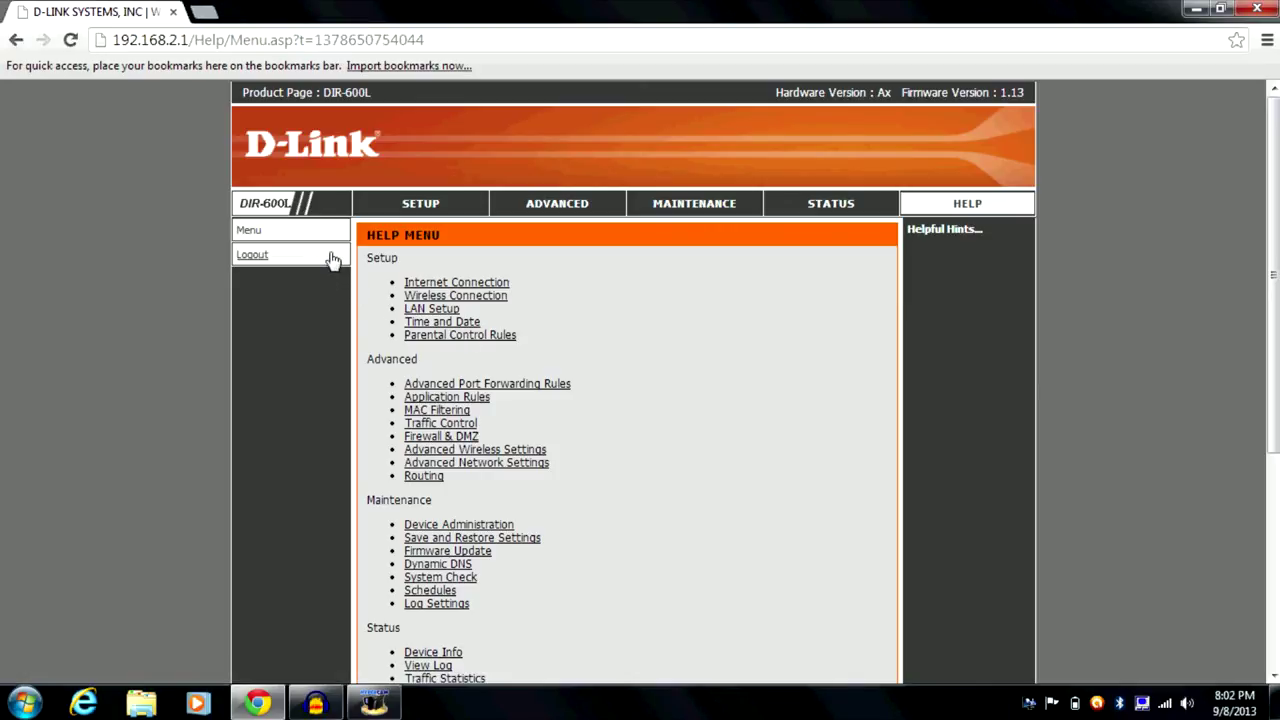
pyautogui.click(333, 259)
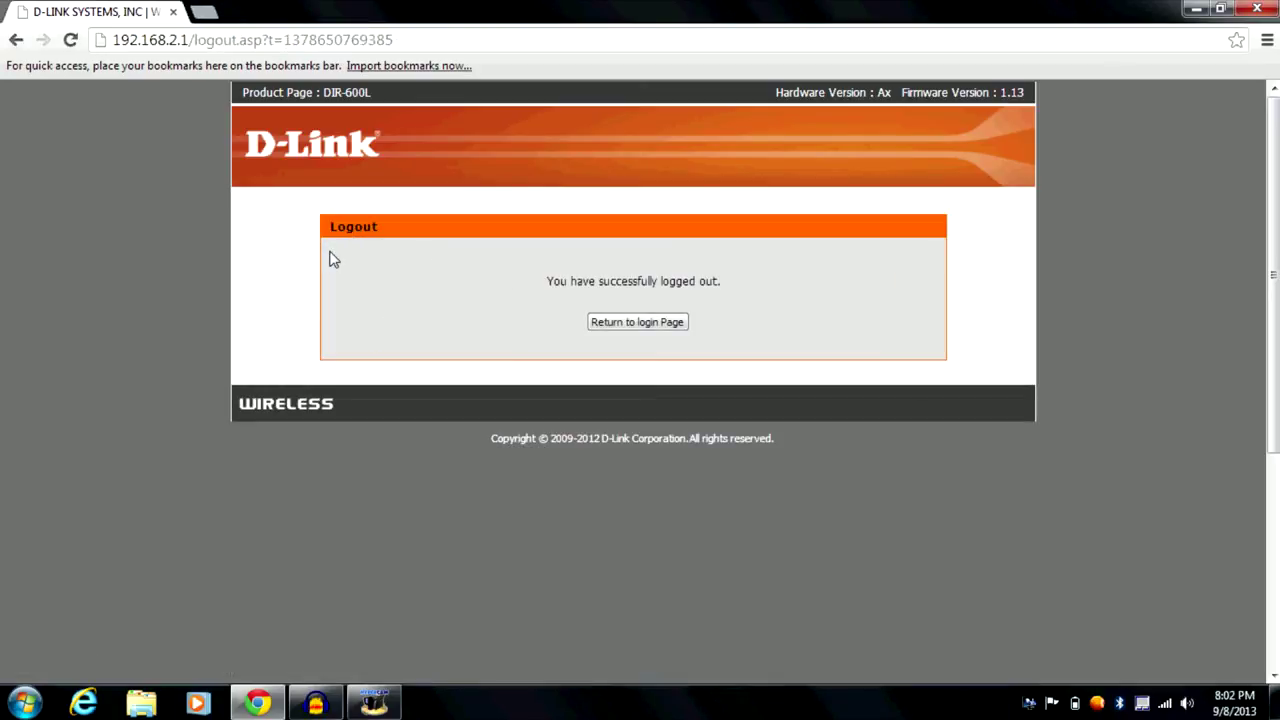